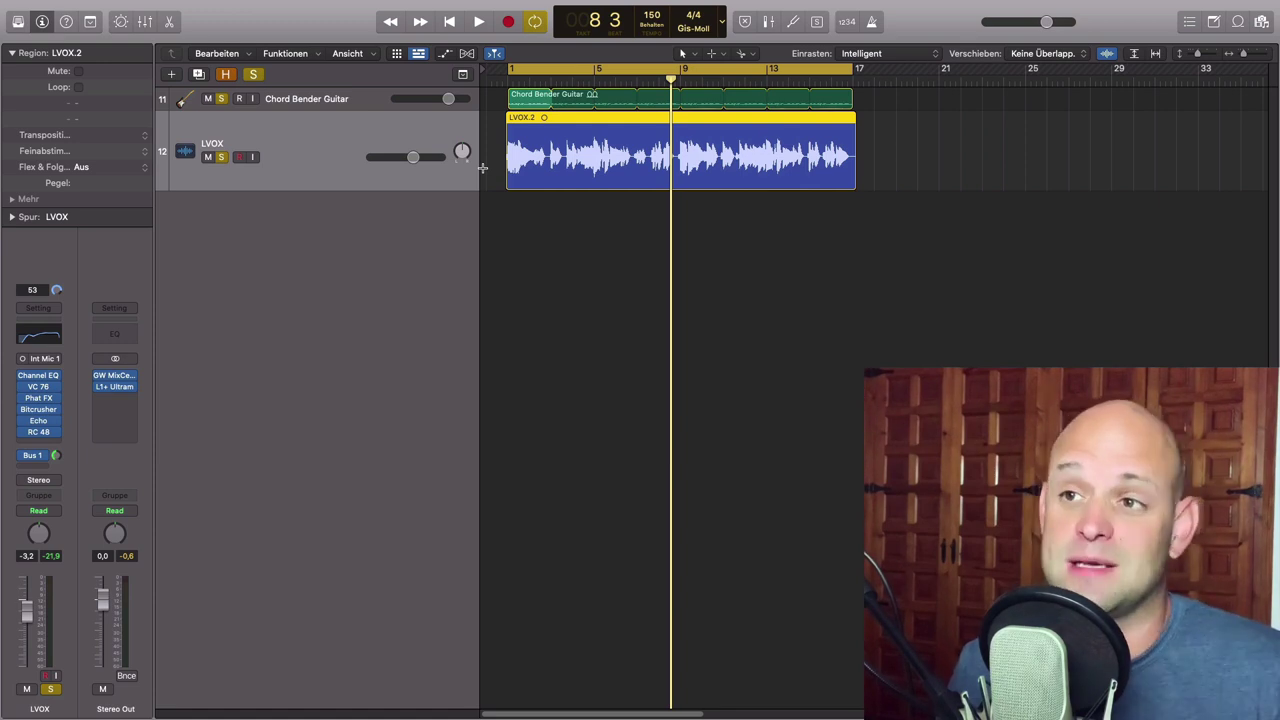
# Step: Play back the loop and take the Chord Bender Guitar track out of solo to hear LVOX on its own
pyautogui.press('space')
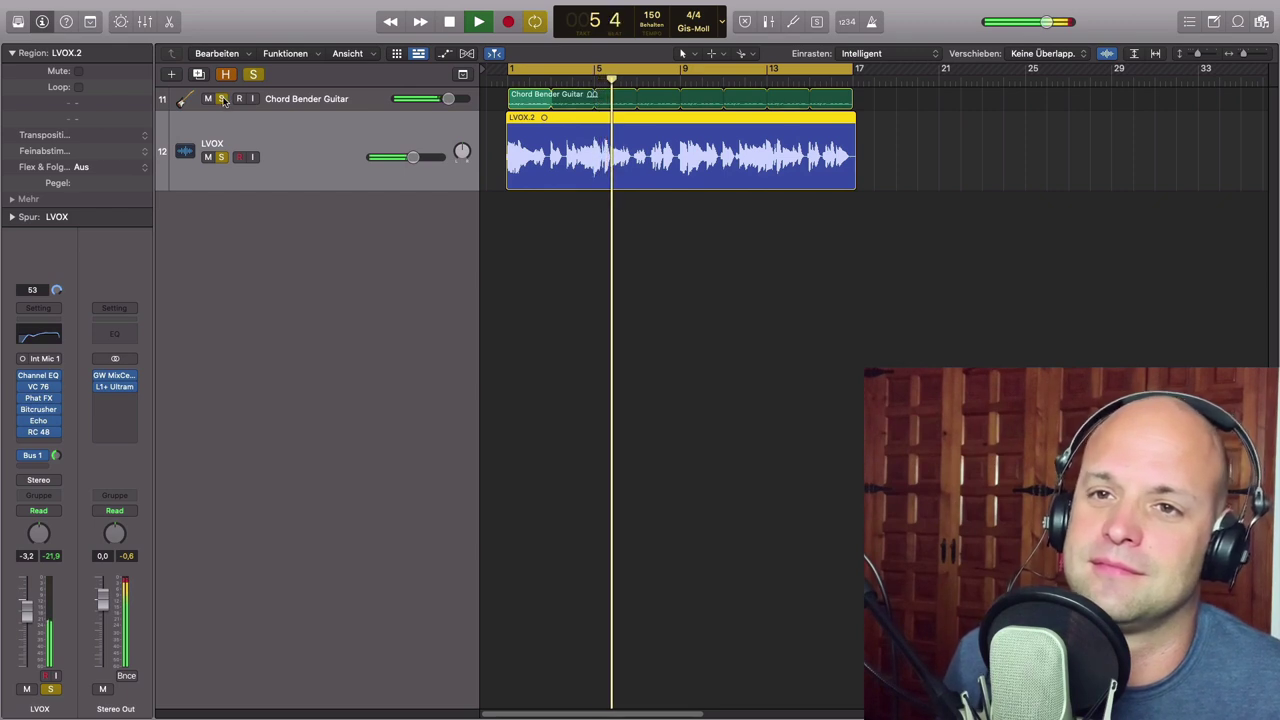
pyautogui.click(222, 99)
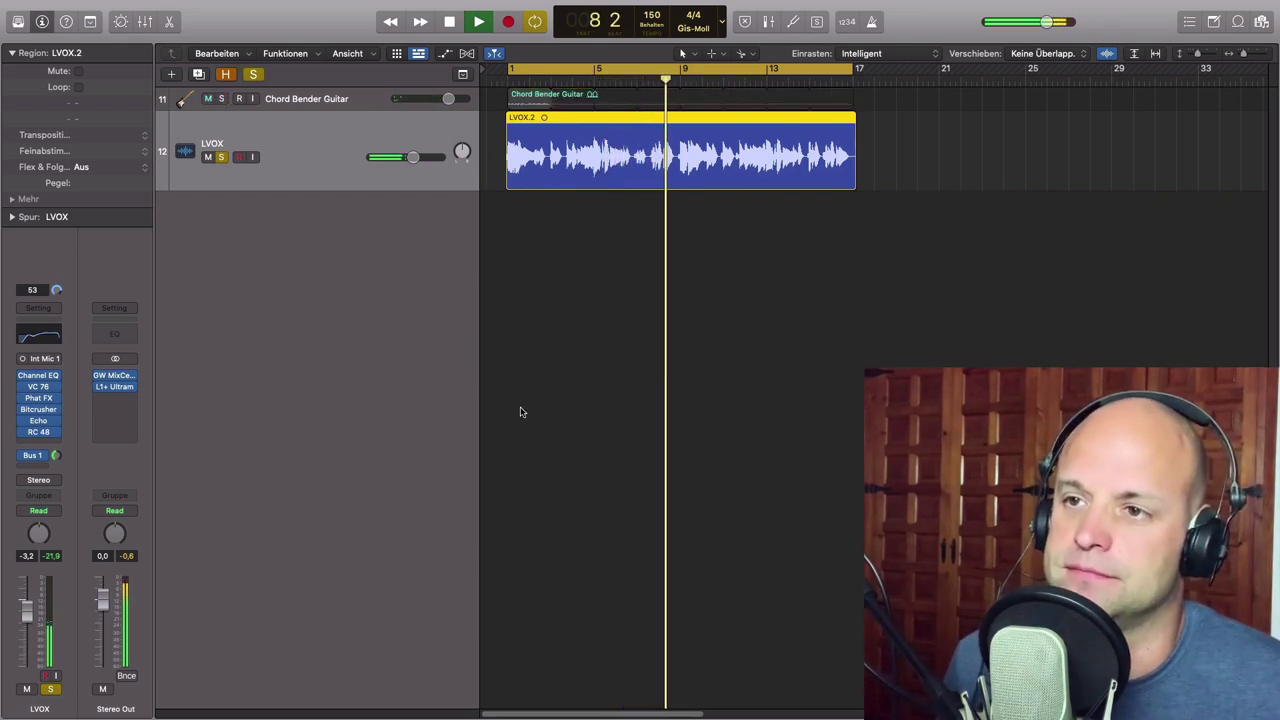
pyautogui.press('space')
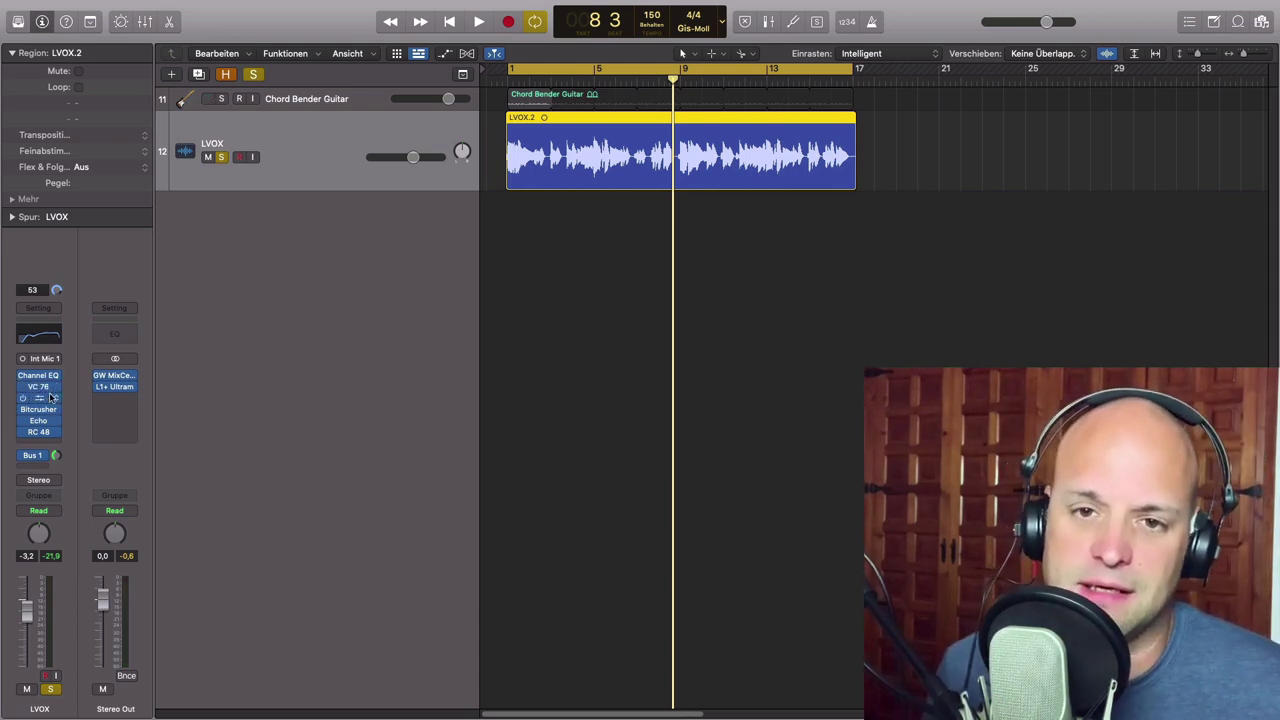
# Step: Bypass all insert effects on the LVOX channel and re-enable only the Channel EQ during playback to compare the sound
pyautogui.moveTo(22, 376); pyautogui.dragTo(24, 433)
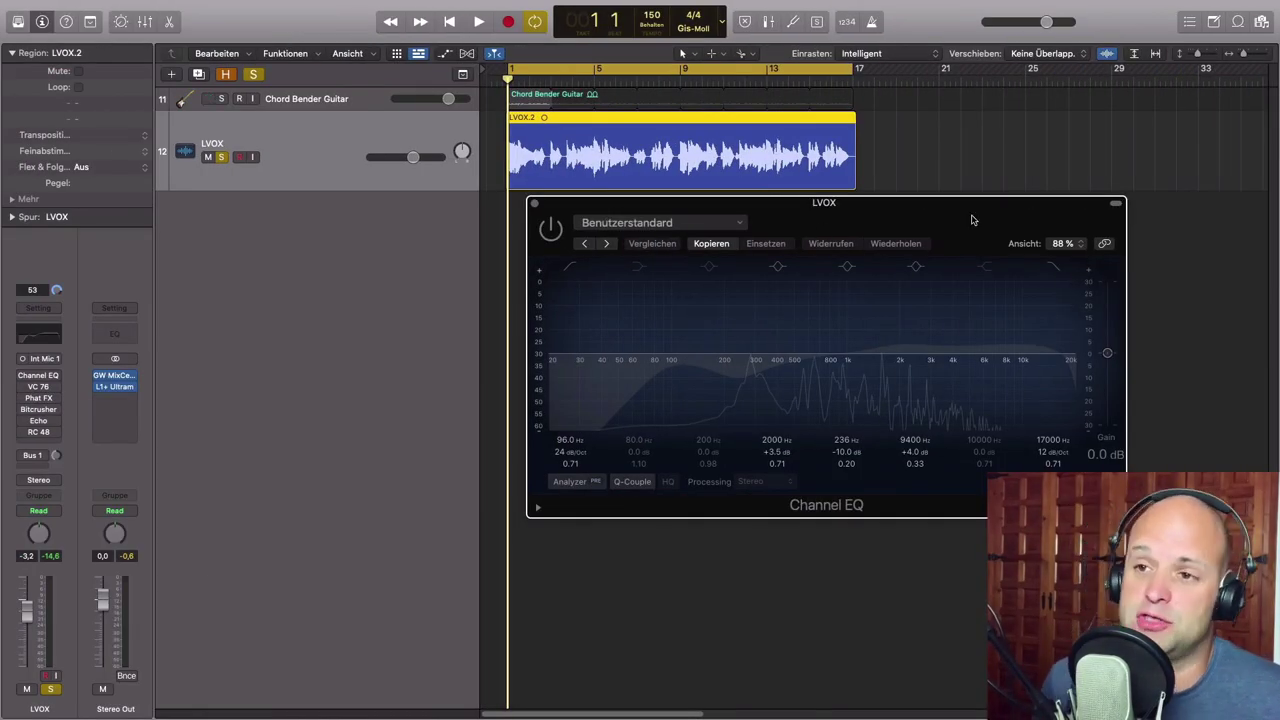
pyautogui.press('space')
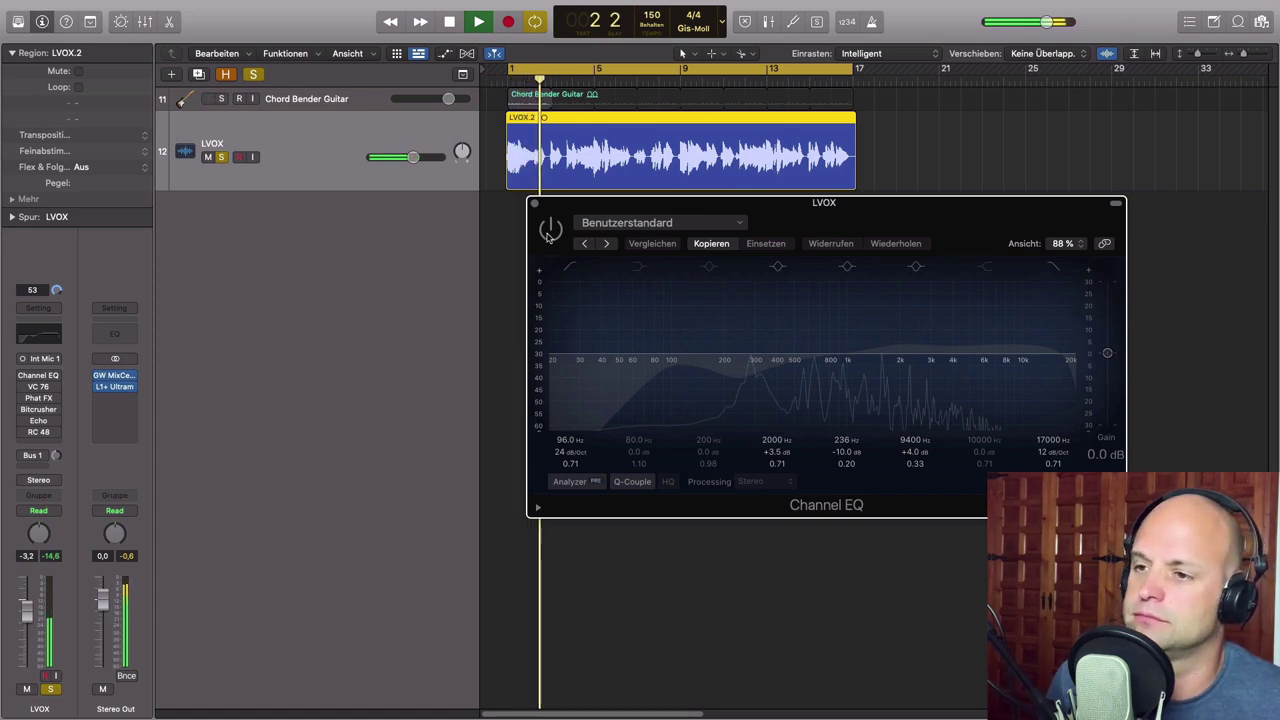
pyautogui.click(549, 230)
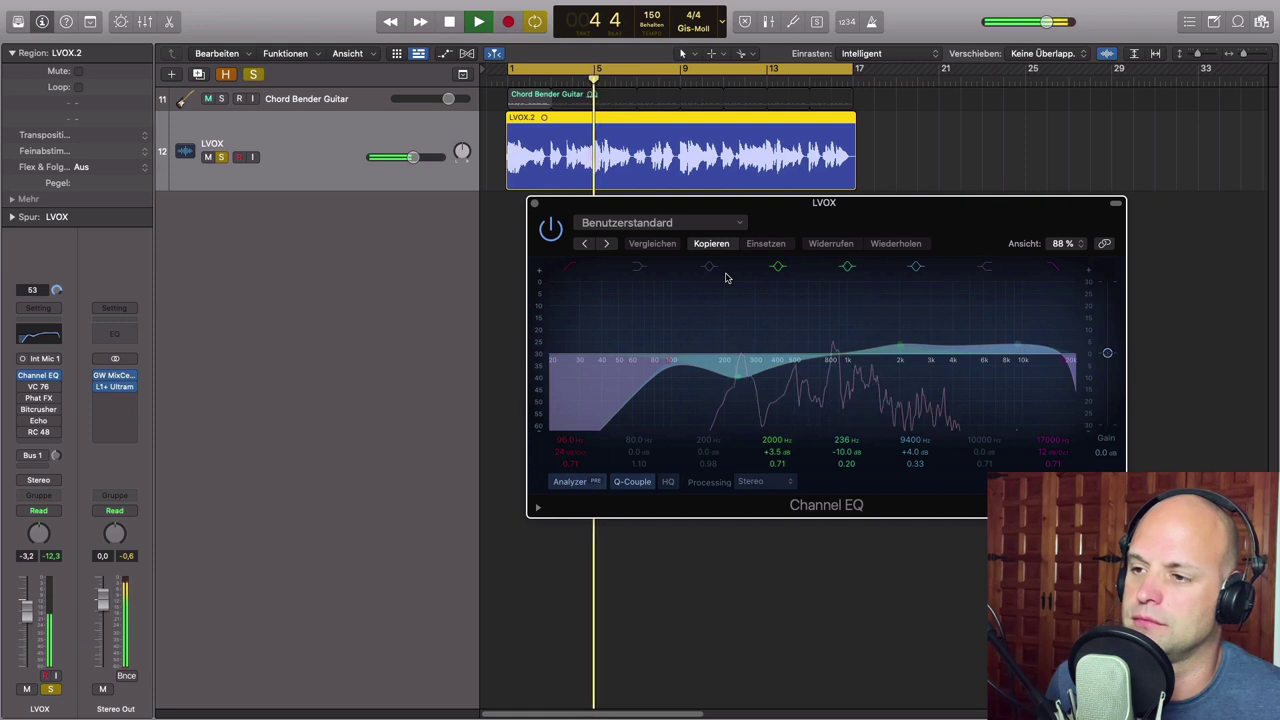
pyautogui.press('space')
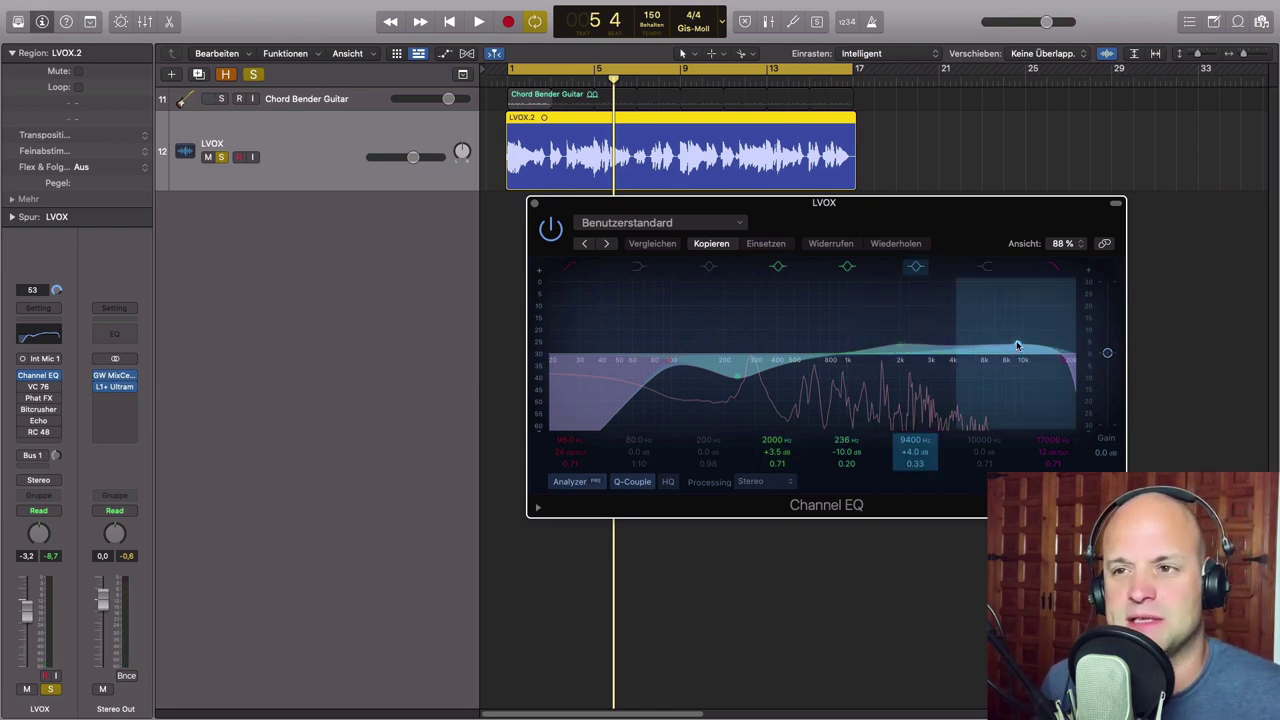
pyautogui.click(535, 205)
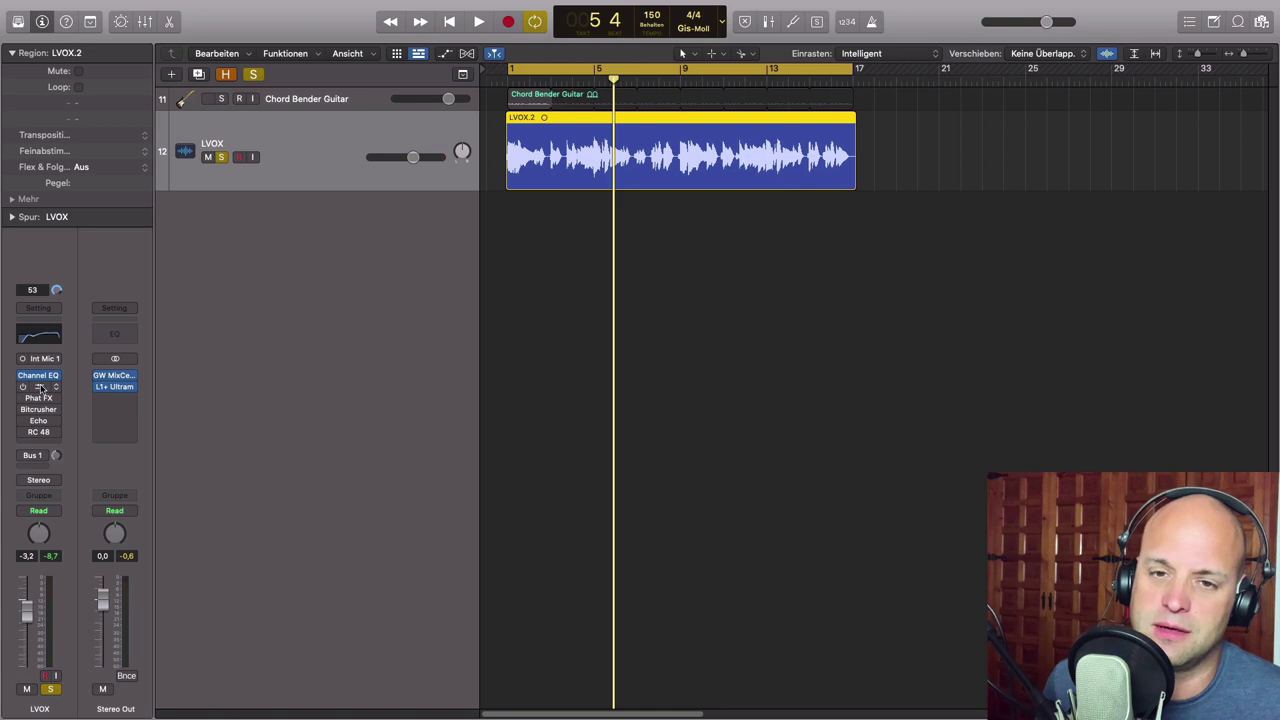
# Step: Re-enable the VC 76 compressor on LVOX during playback to hear its effect on the vocal
pyautogui.click(38, 386)
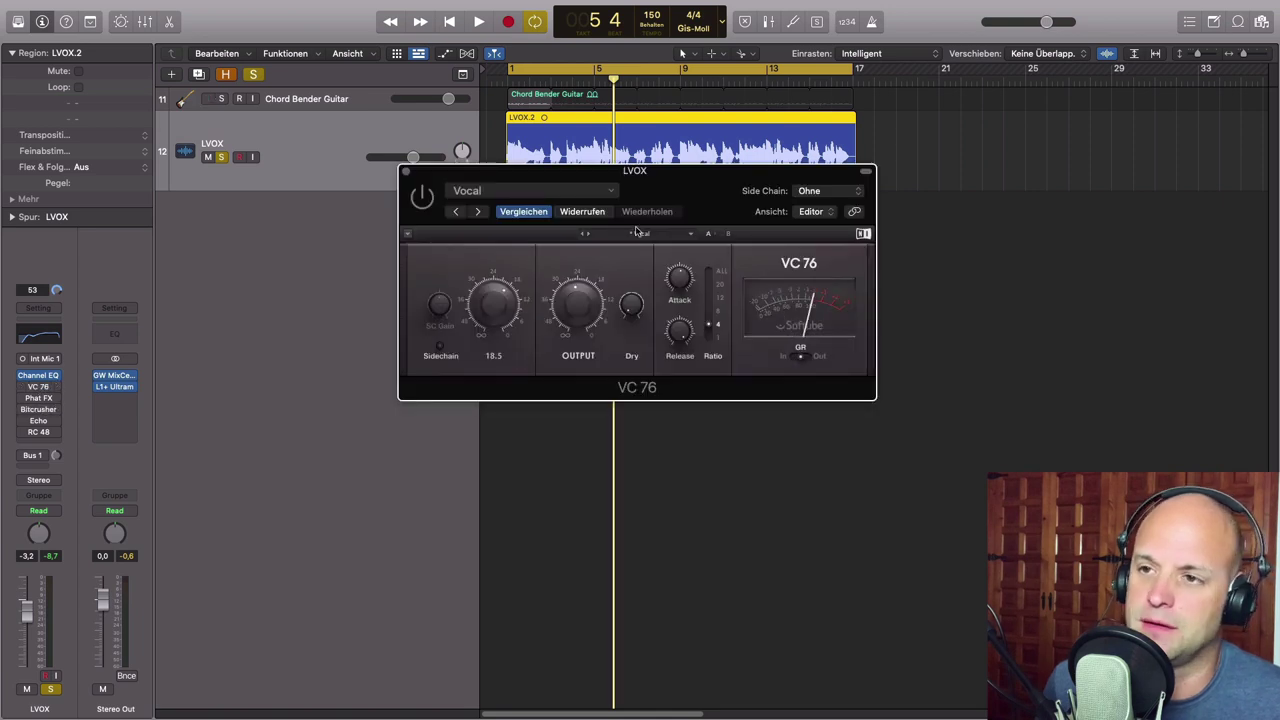
pyautogui.press('space')
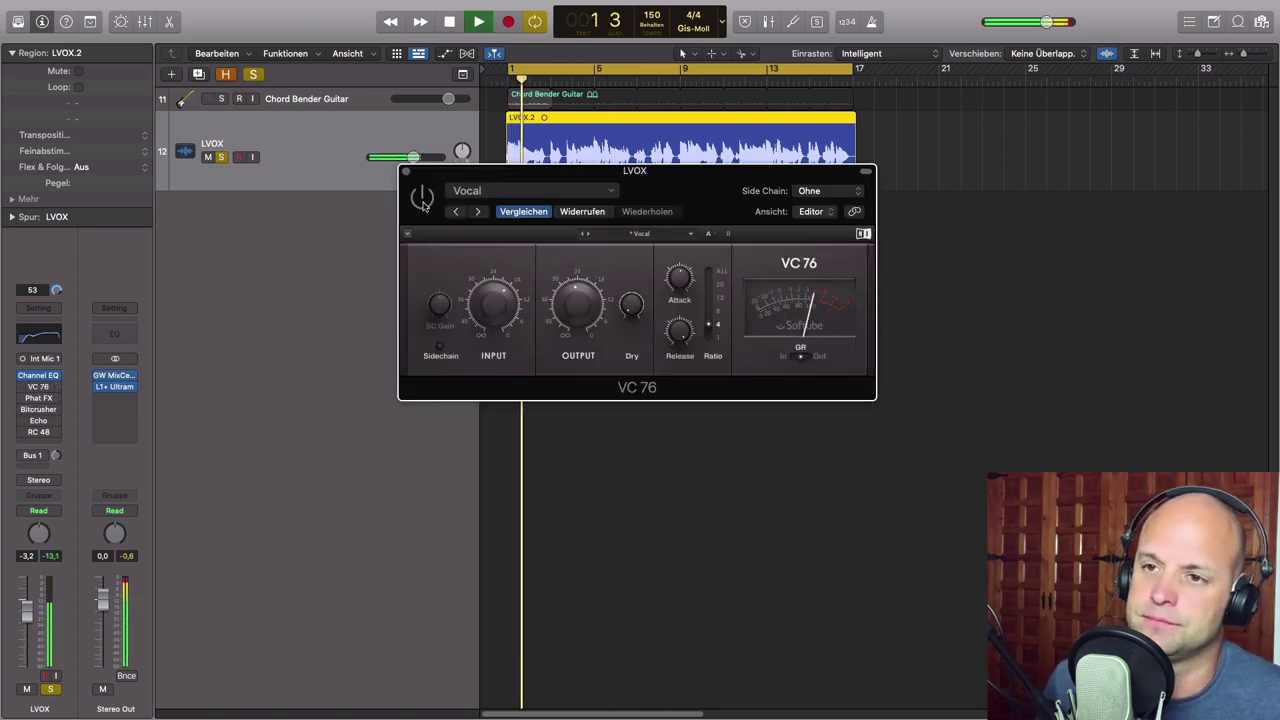
pyautogui.moveTo(722, 183); pyautogui.dragTo(777, 249)
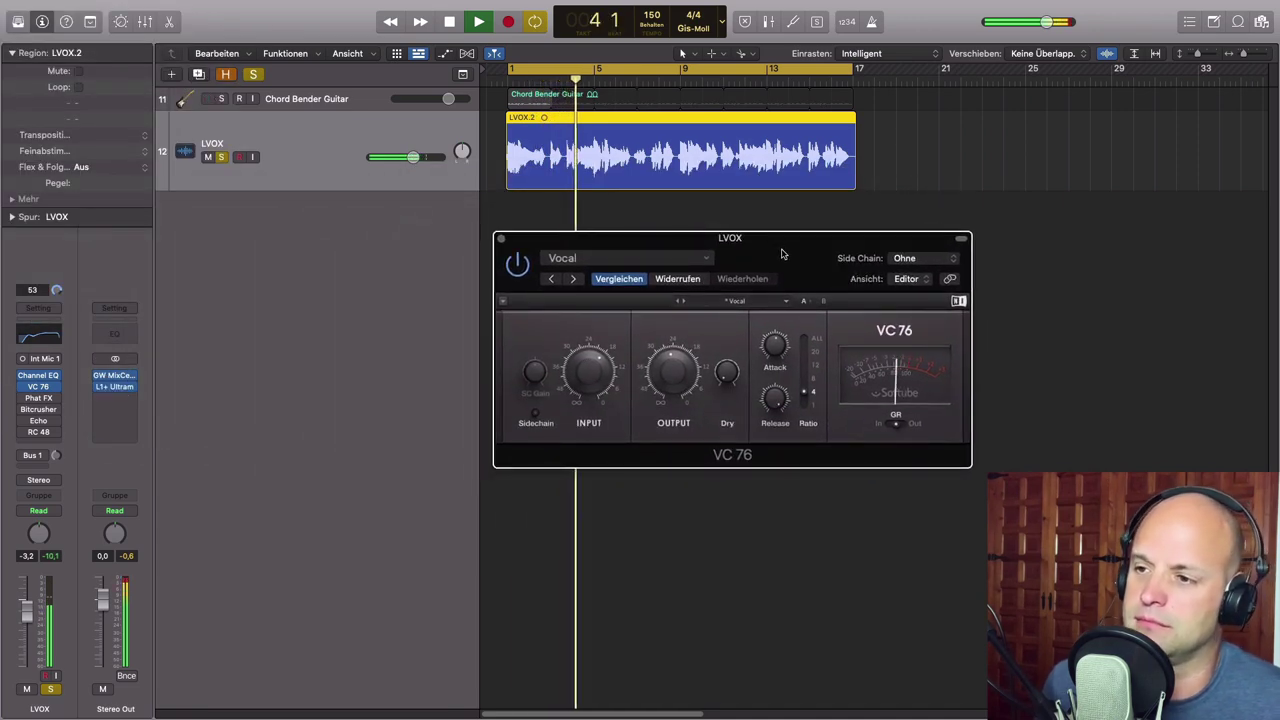
pyautogui.press('space')
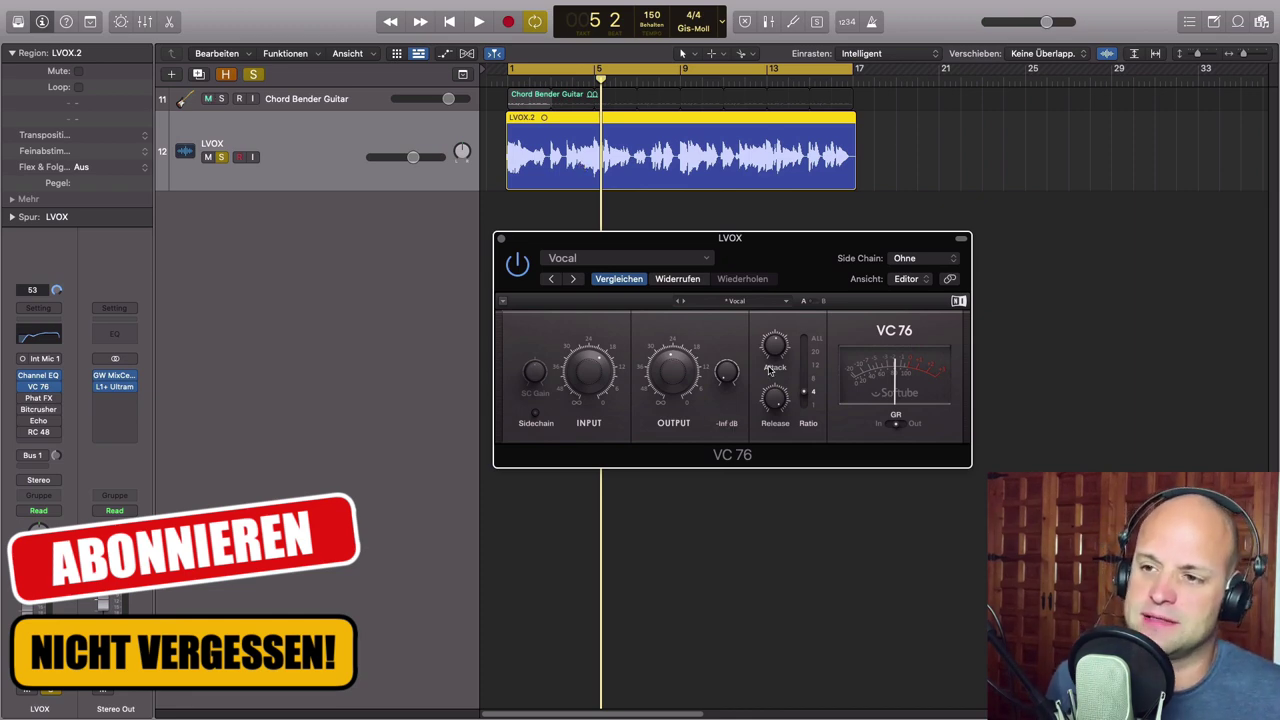
pyautogui.click(502, 240)
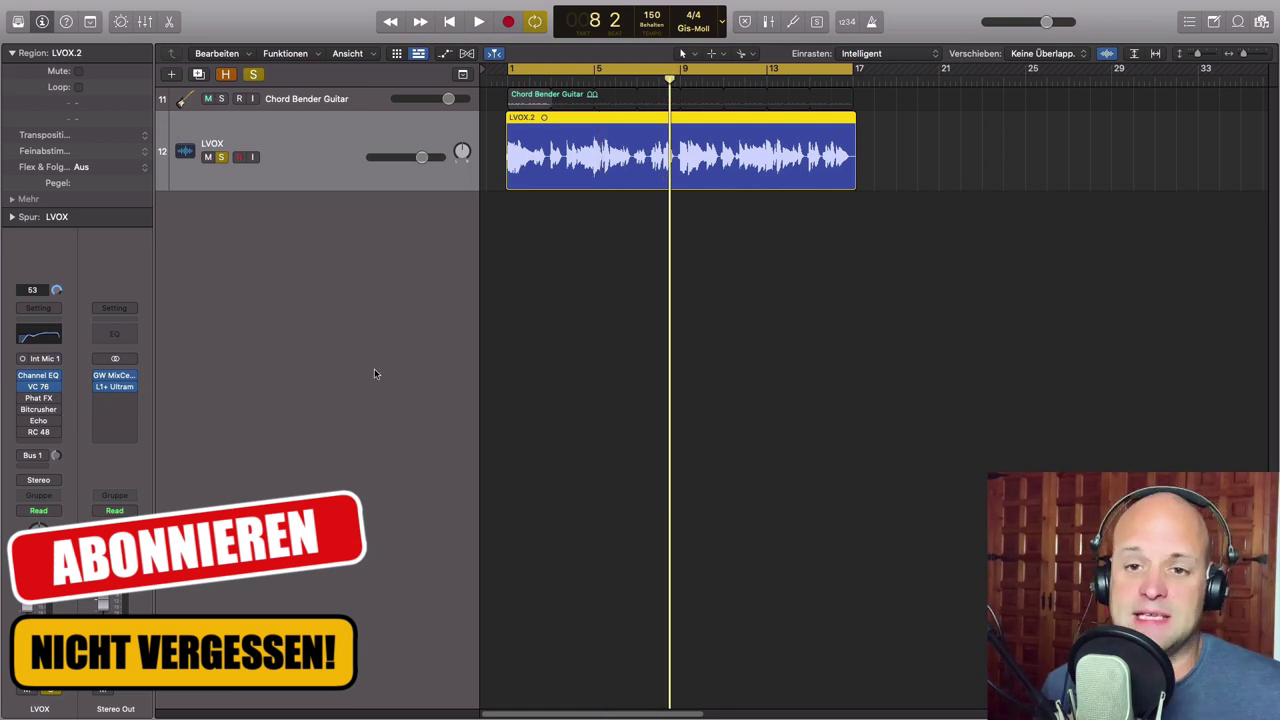
# Step: Re-enable Phat FX on LVOX during playback and switch on its Distortion and Mod FX sections
pyautogui.click(40, 400)
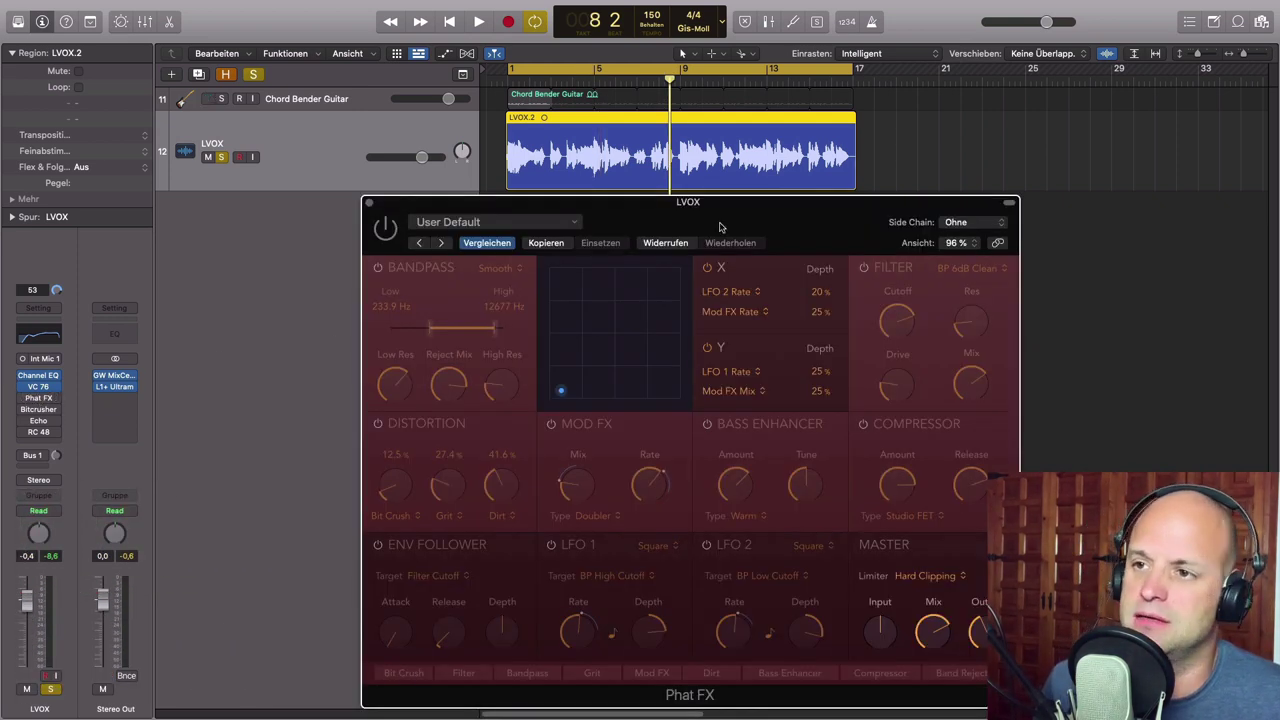
pyautogui.moveTo(720, 226); pyautogui.dragTo(810, 127)
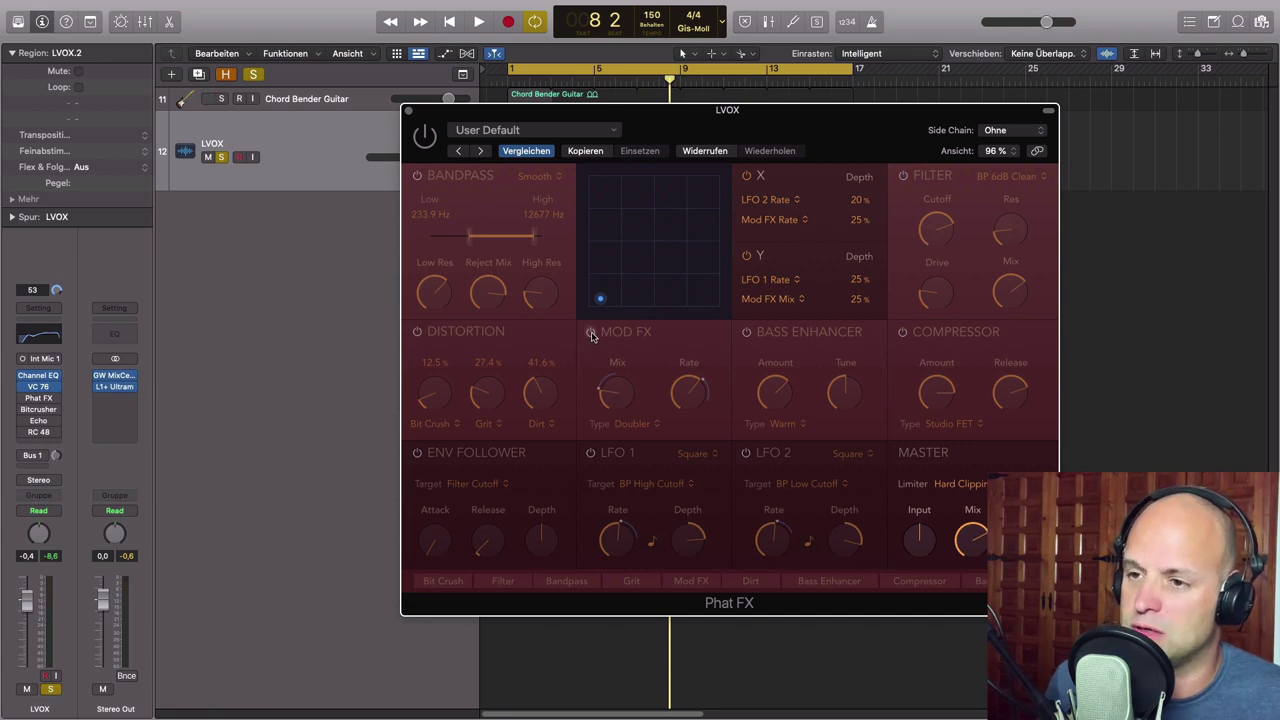
pyautogui.moveTo(837, 132); pyautogui.dragTo(852, 224)
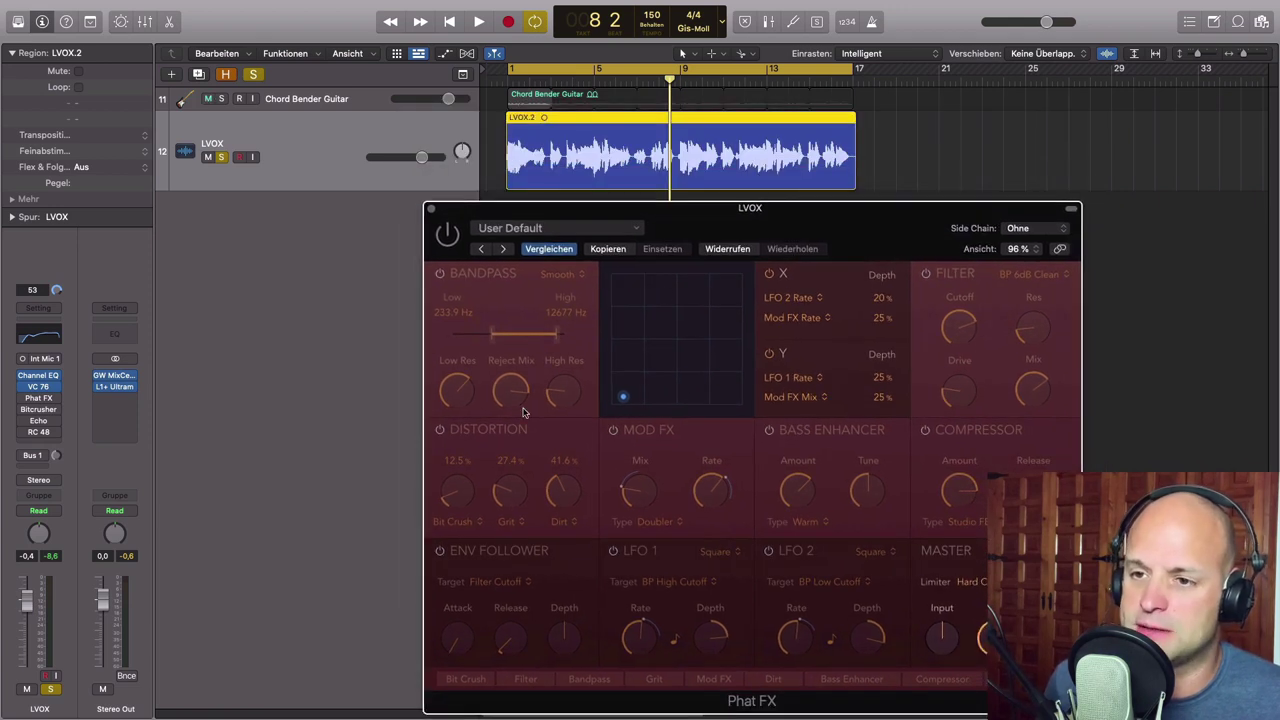
pyautogui.press('space')
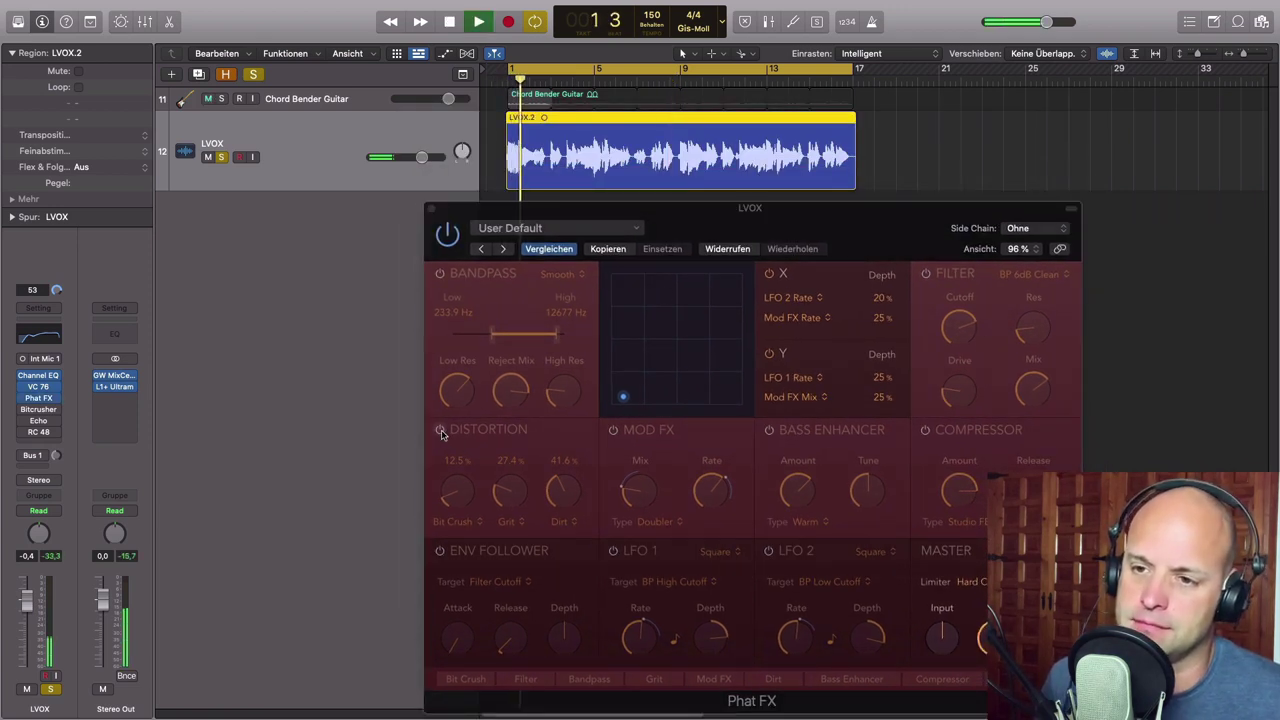
pyautogui.click(440, 430)
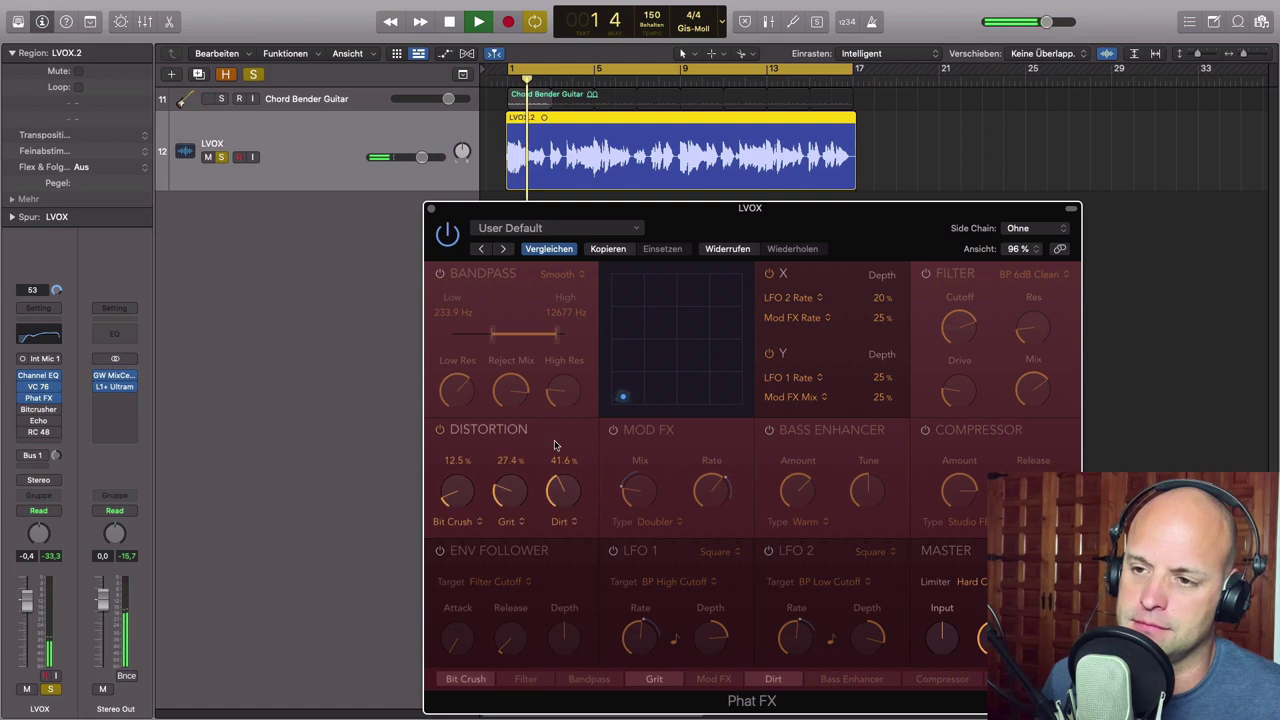
pyautogui.click(613, 431)
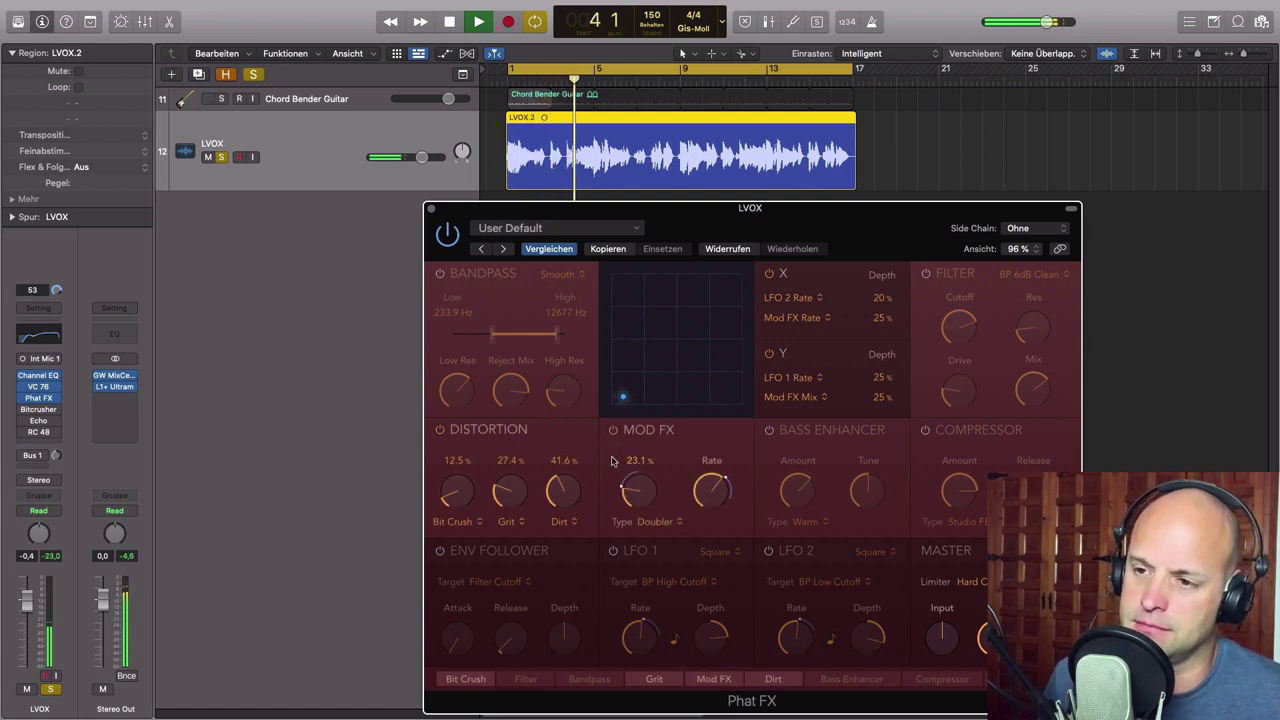
pyautogui.moveTo(850, 214); pyautogui.dragTo(890, 187)
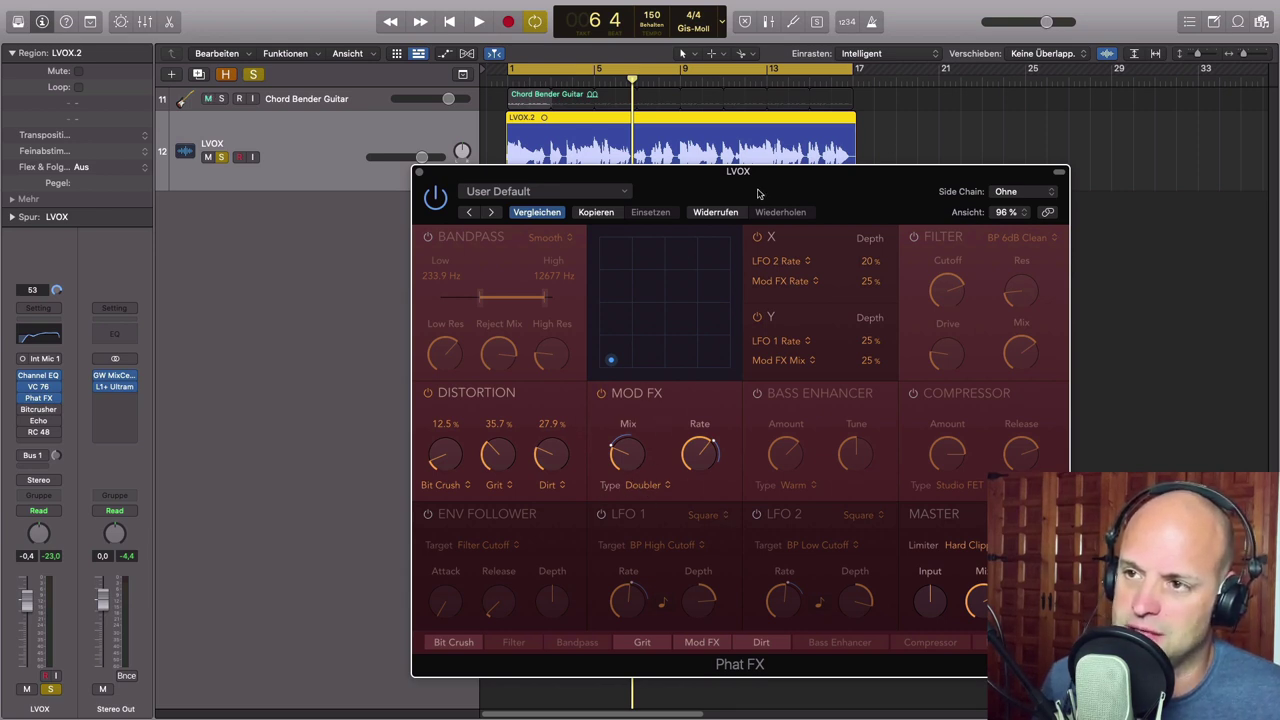
# Step: Audition a stronger Doubler by raising the Mod FX Mix in Phat FX during playback, settling on 27.3 %
pyautogui.moveTo(758, 193); pyautogui.dragTo(732, 190)
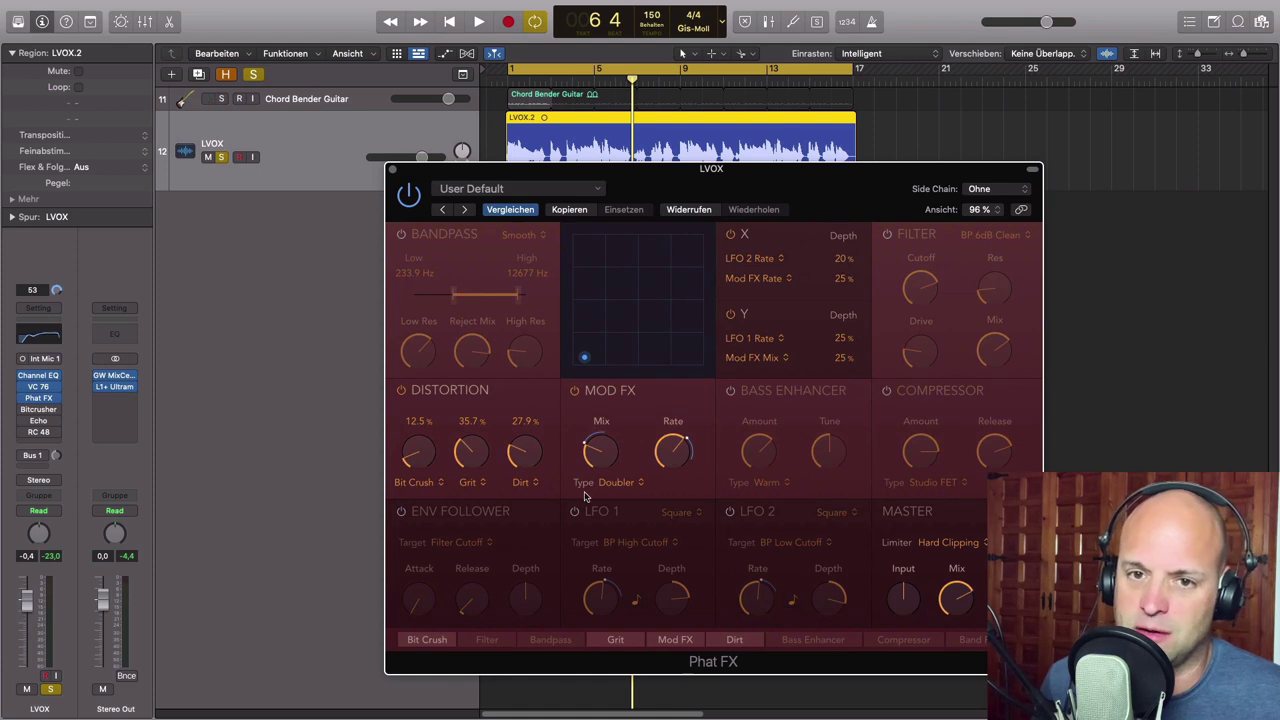
pyautogui.press('space')
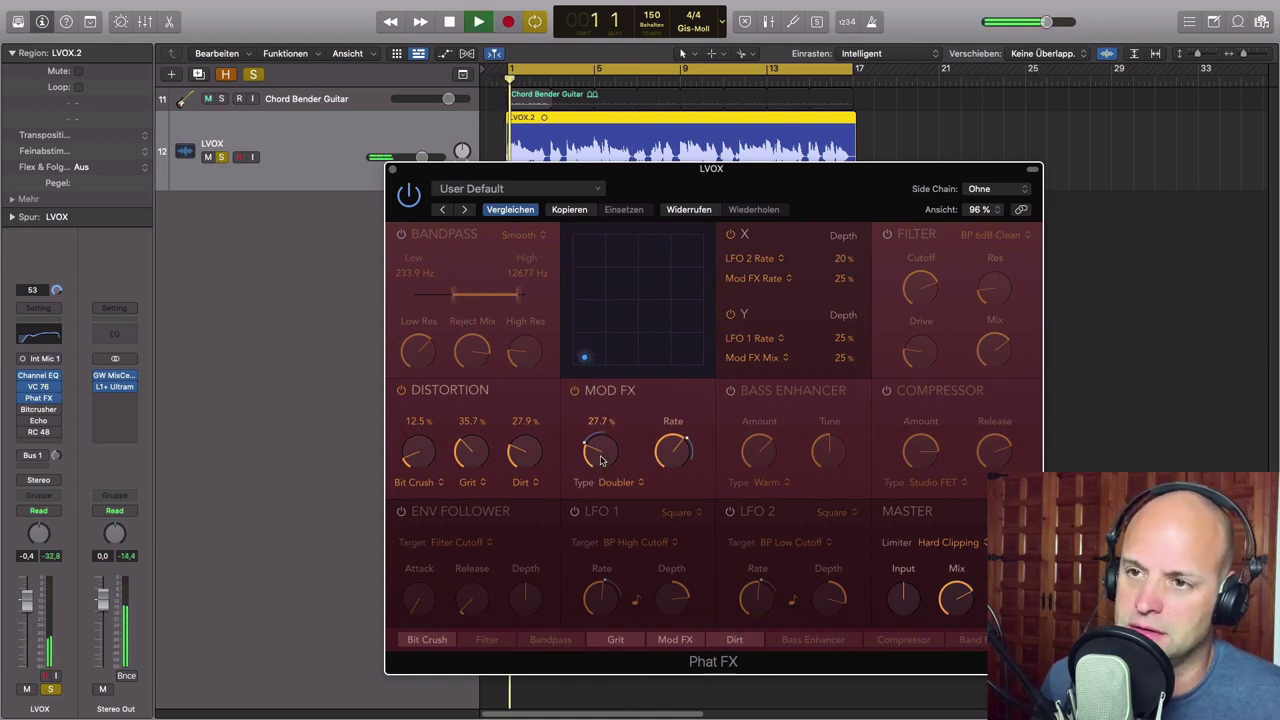
pyautogui.moveTo(603, 474); pyautogui.dragTo(586, 357)
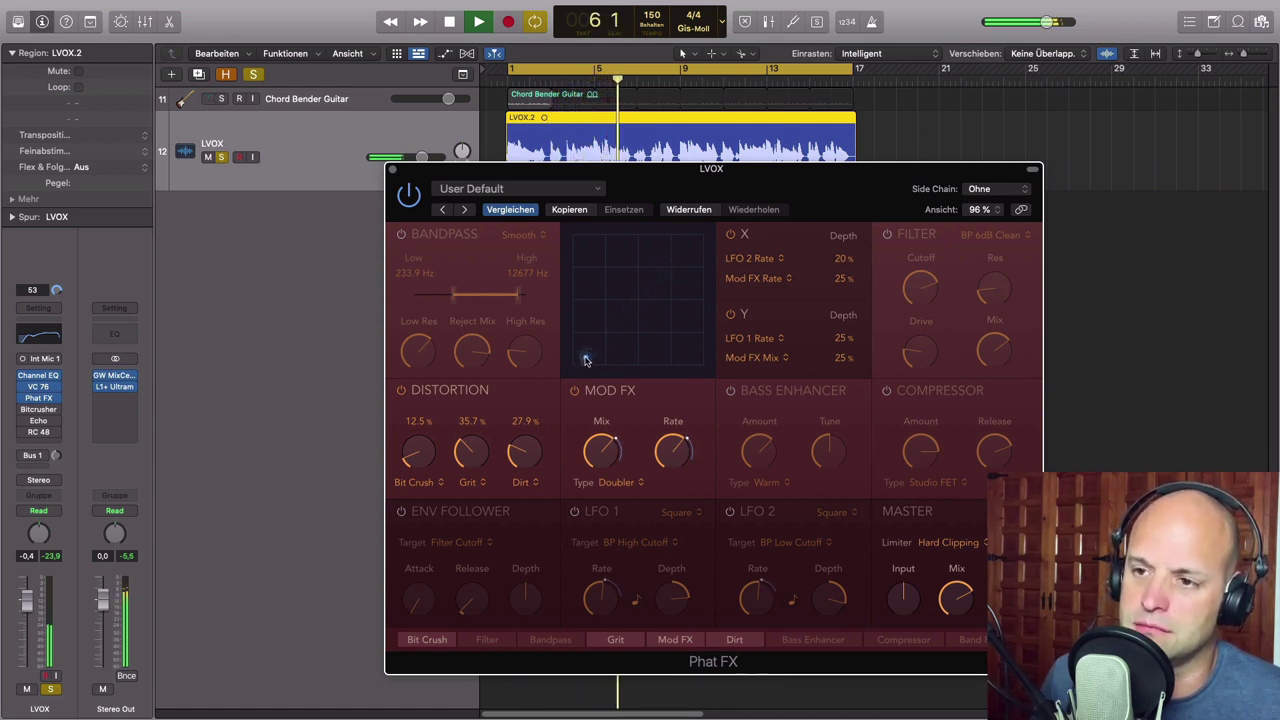
pyautogui.moveTo(603, 457); pyautogui.dragTo(602, 465)
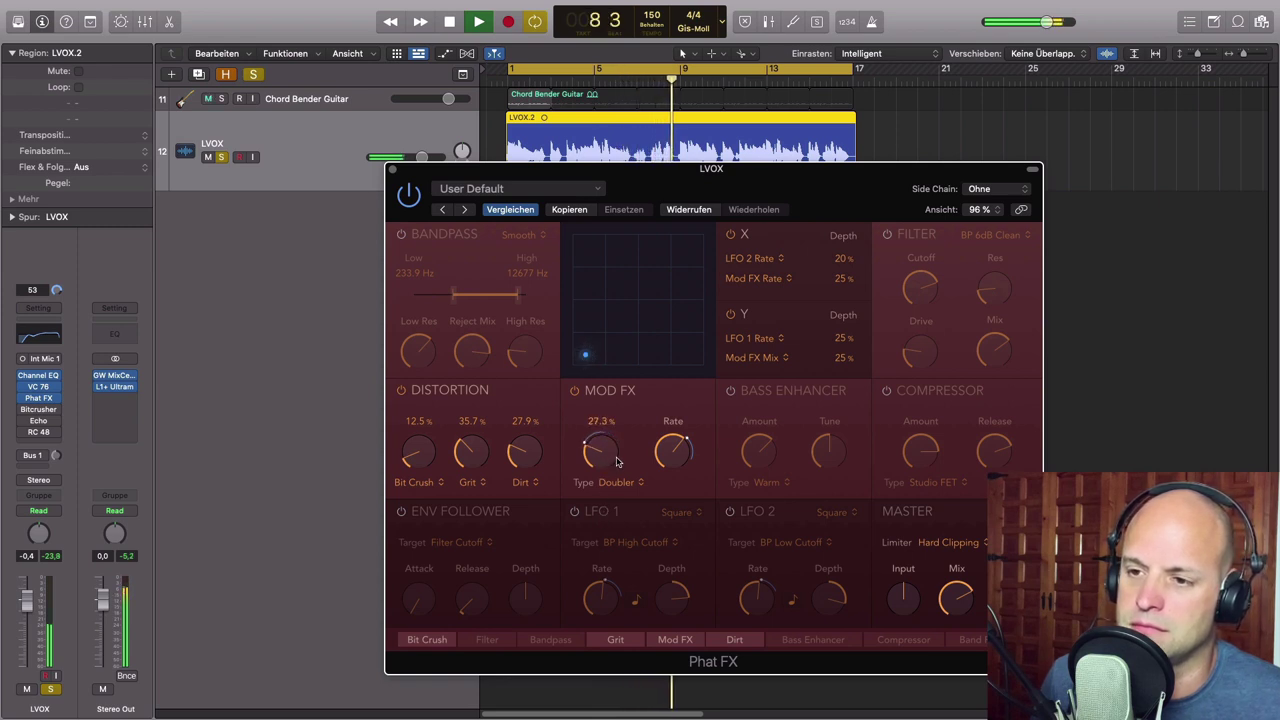
pyautogui.press('space')
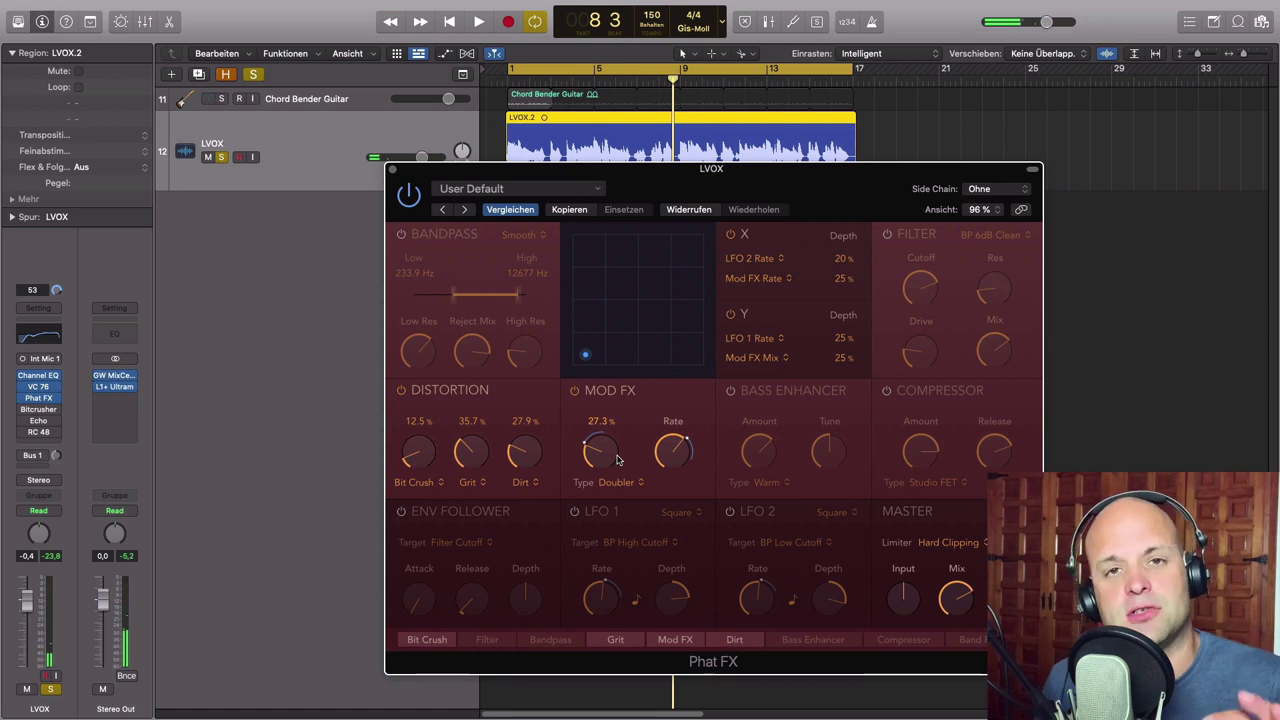
pyautogui.click(393, 170)
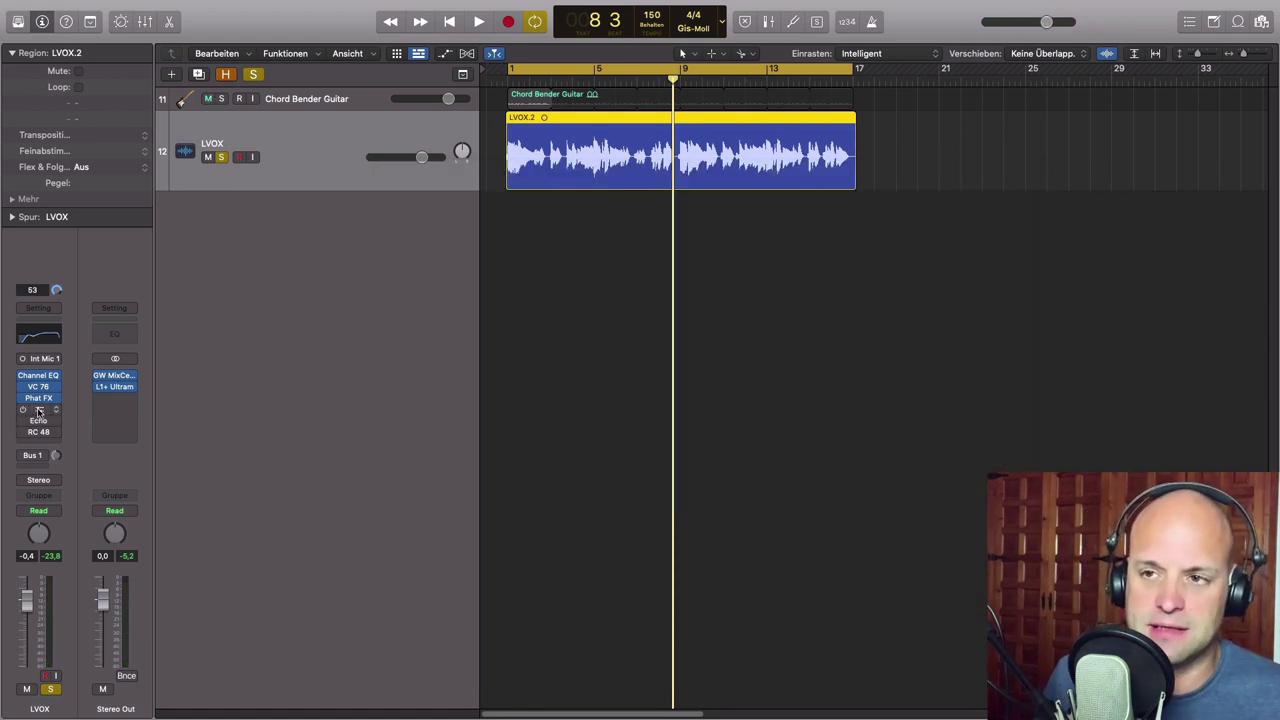
# Step: Set the Bitcrusher's Resolution on LVOX to 24 bit and re-enable the effect
pyautogui.click(37, 410)
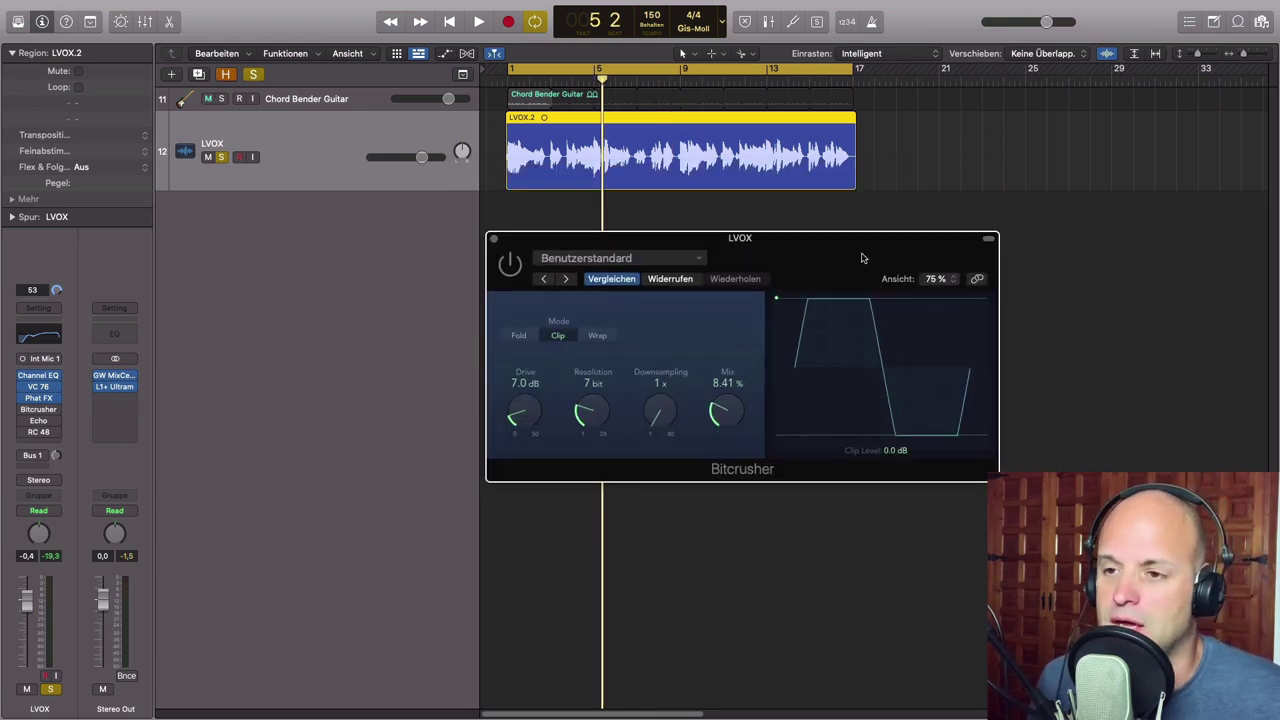
pyautogui.moveTo(862, 258); pyautogui.dragTo(857, 244)
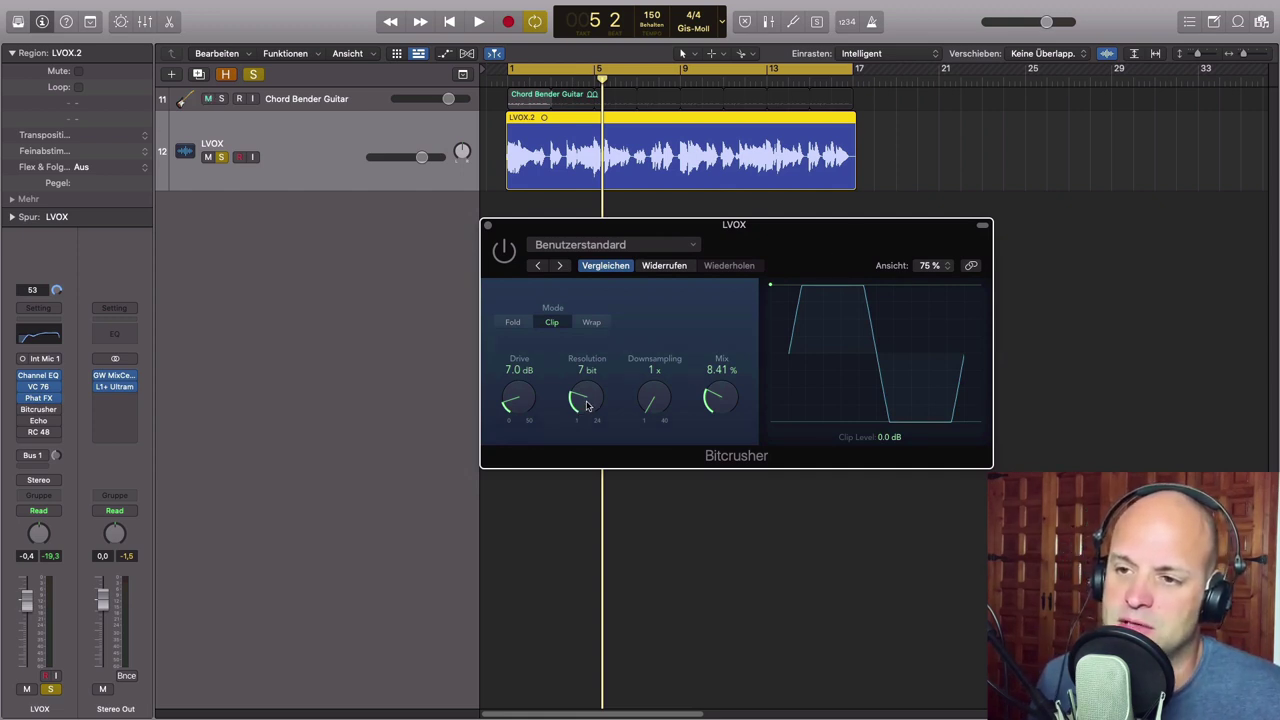
pyautogui.moveTo(594, 420); pyautogui.dragTo(594, 350)
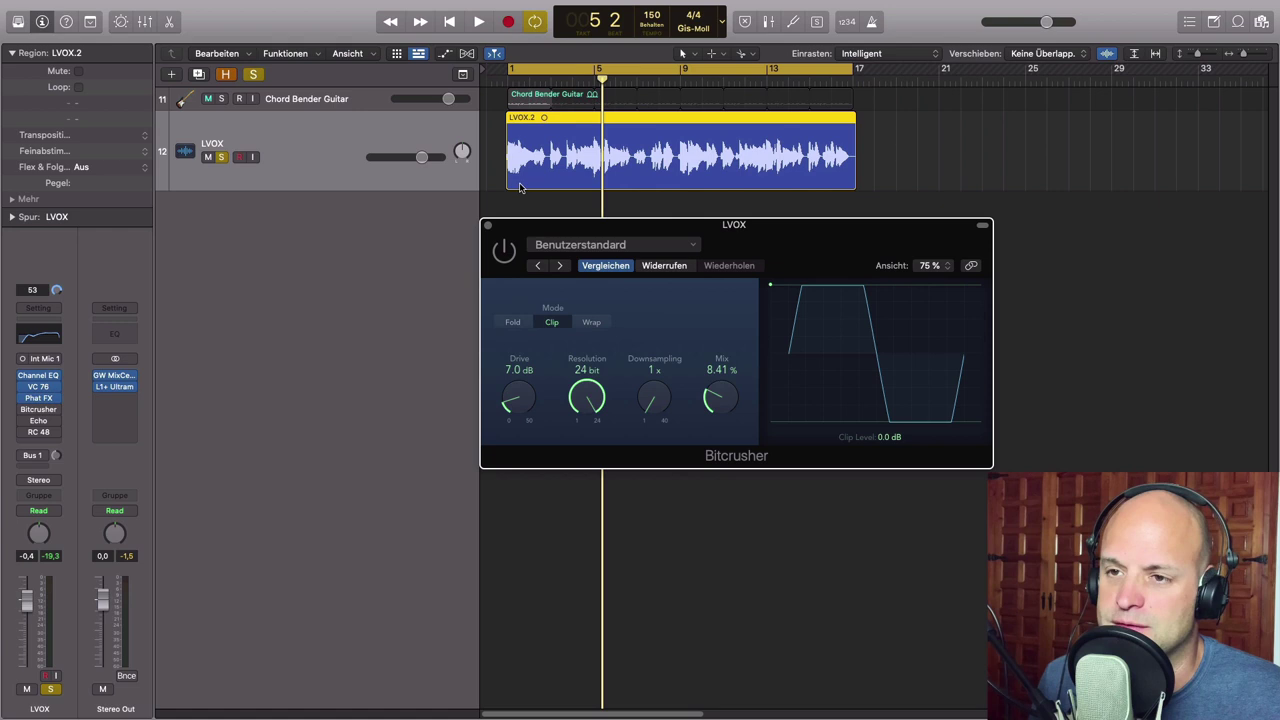
pyautogui.click(508, 254)
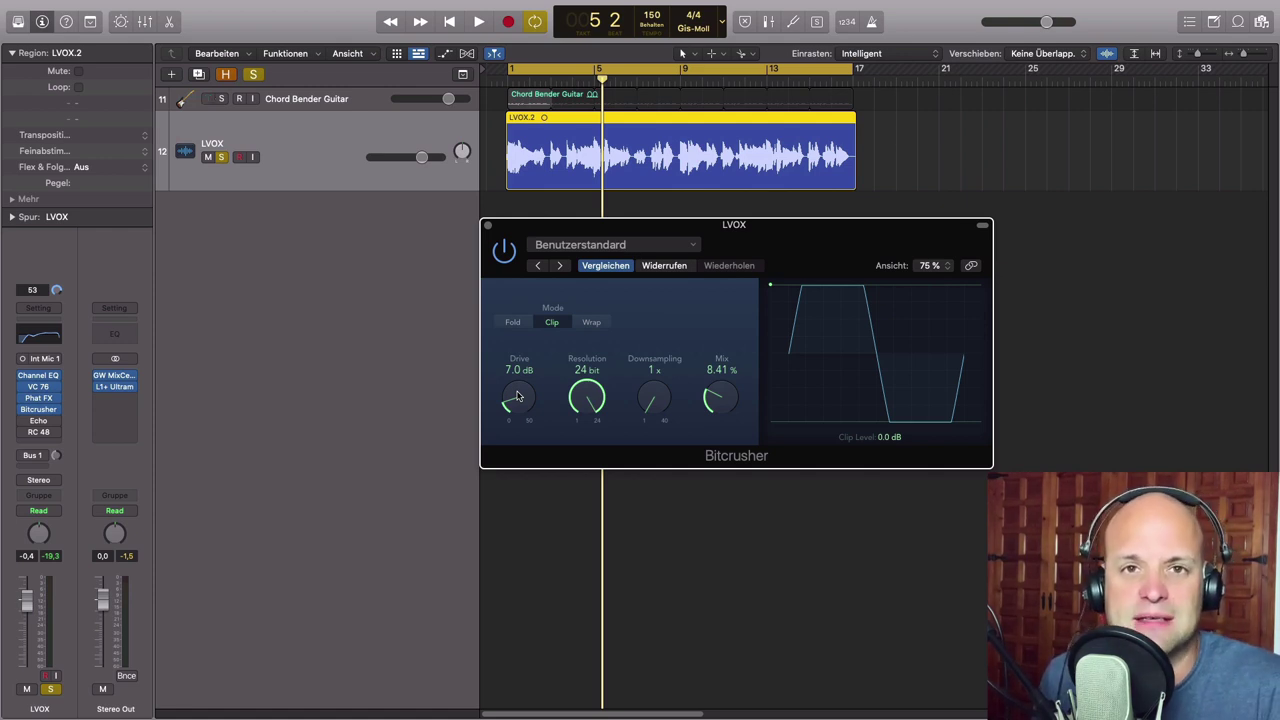
# Step: Audition the Bitcrusher during playback with Mix at 37.20 %, settling on 7 bit Resolution, 9.0 dB Drive and 9.00 % Mix
pyautogui.press('space')
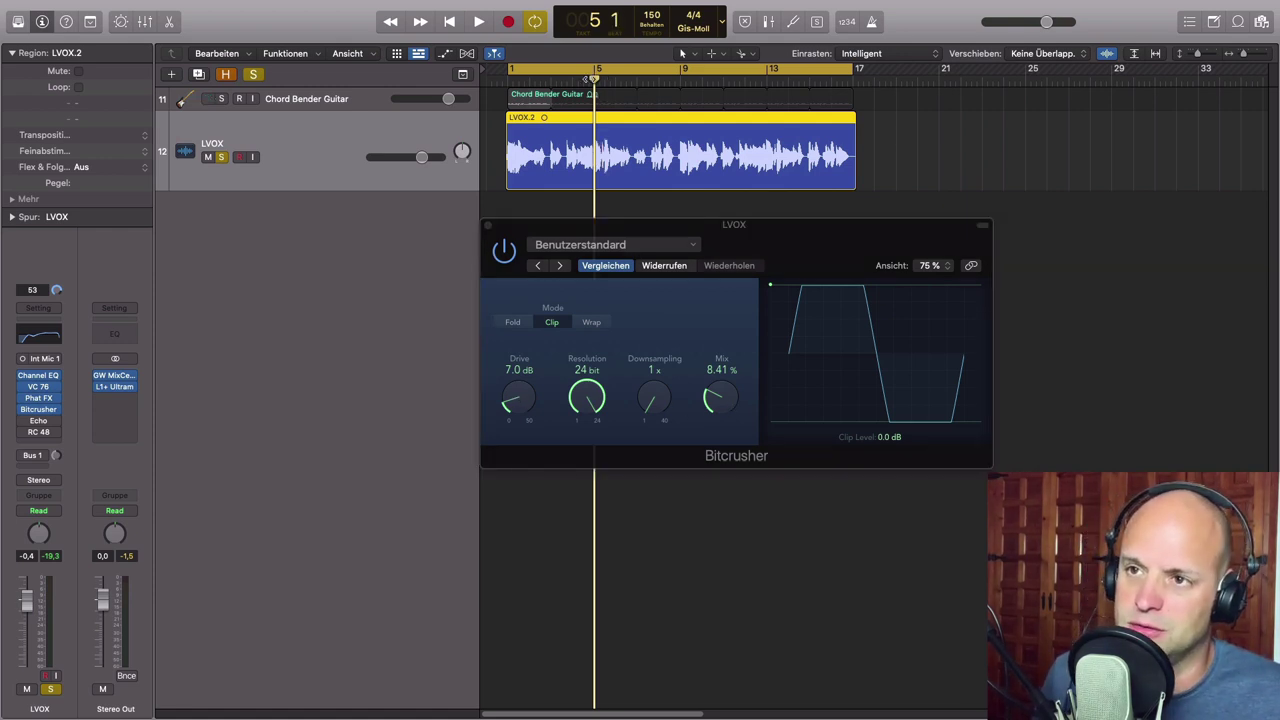
pyautogui.moveTo(718, 400); pyautogui.dragTo(698, 332)
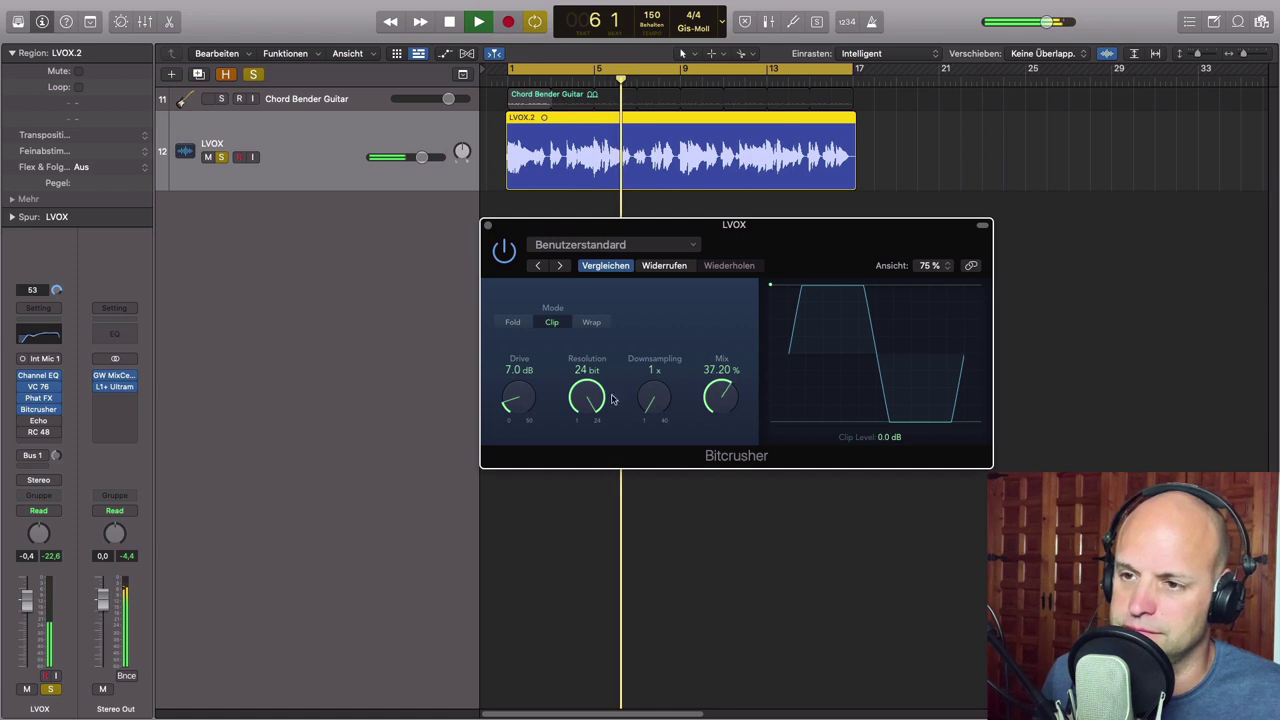
pyautogui.moveTo(588, 389); pyautogui.dragTo(580, 457)
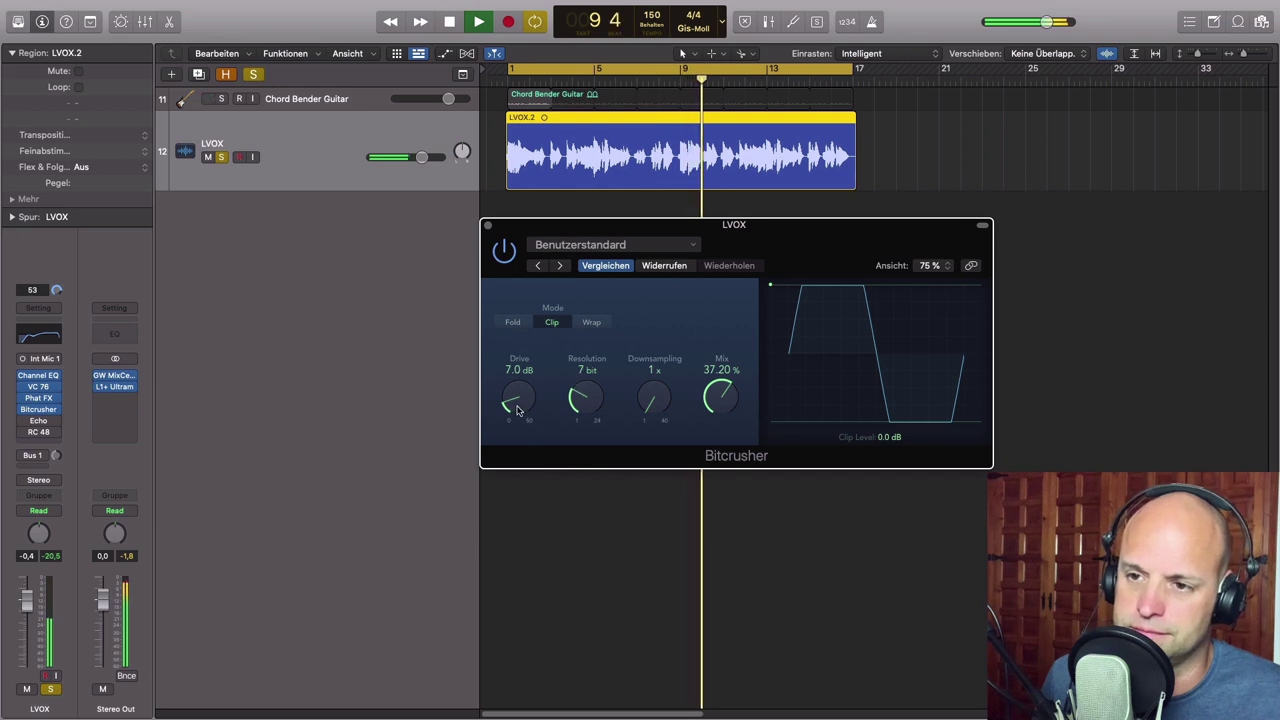
pyautogui.moveTo(516, 400)
pyautogui.mouseDown()
pyautogui.moveTo(509, 370)
pyautogui.moveTo(503, 418)
pyautogui.mouseUp()
pyautogui.press('space')
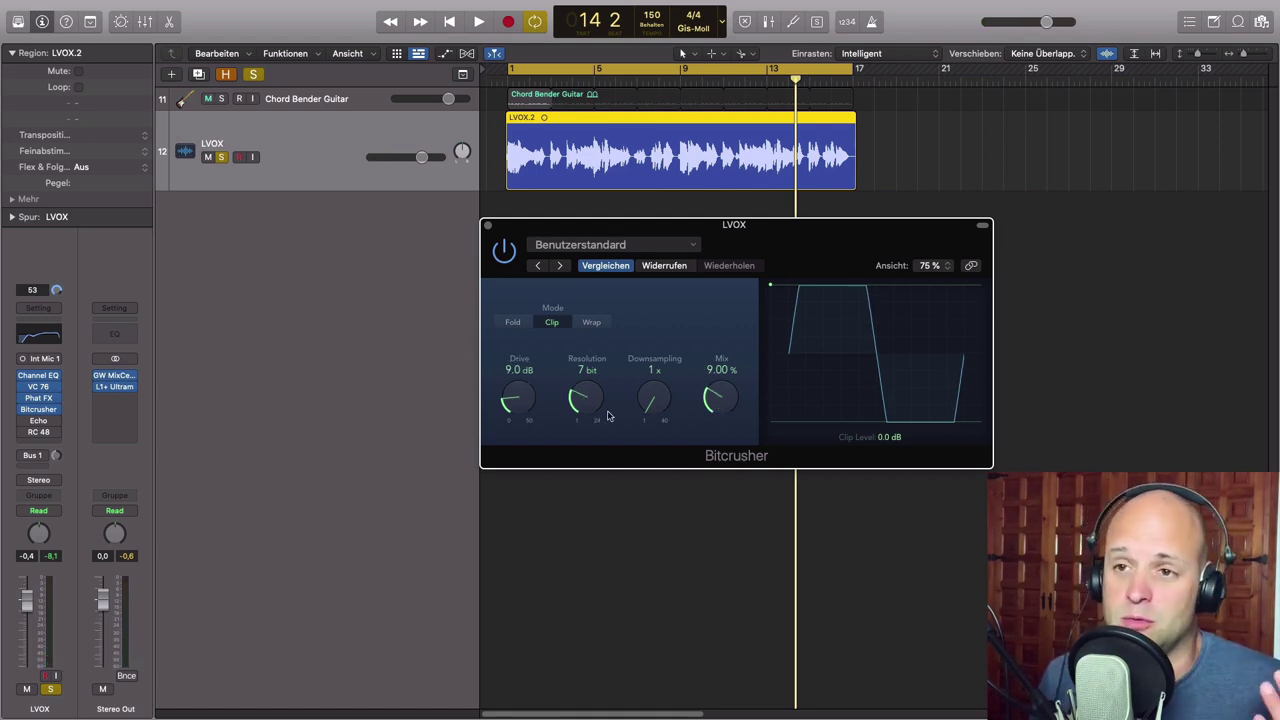
pyautogui.click(490, 226)
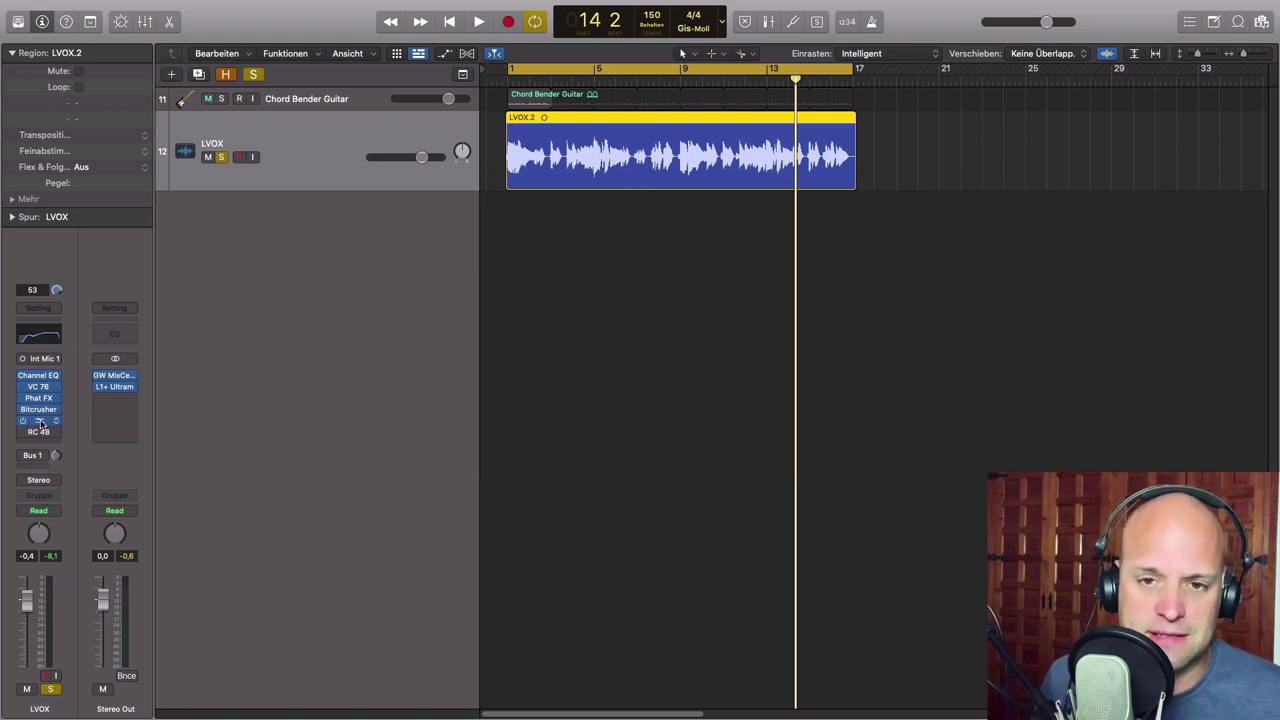
# Step: Open the Echo on LVOX and audition it on the soloed vocal during playback, closing the plug-in when finished
pyautogui.click(40, 422)
pyautogui.moveTo(557, 176); pyautogui.dragTo(673, 205)
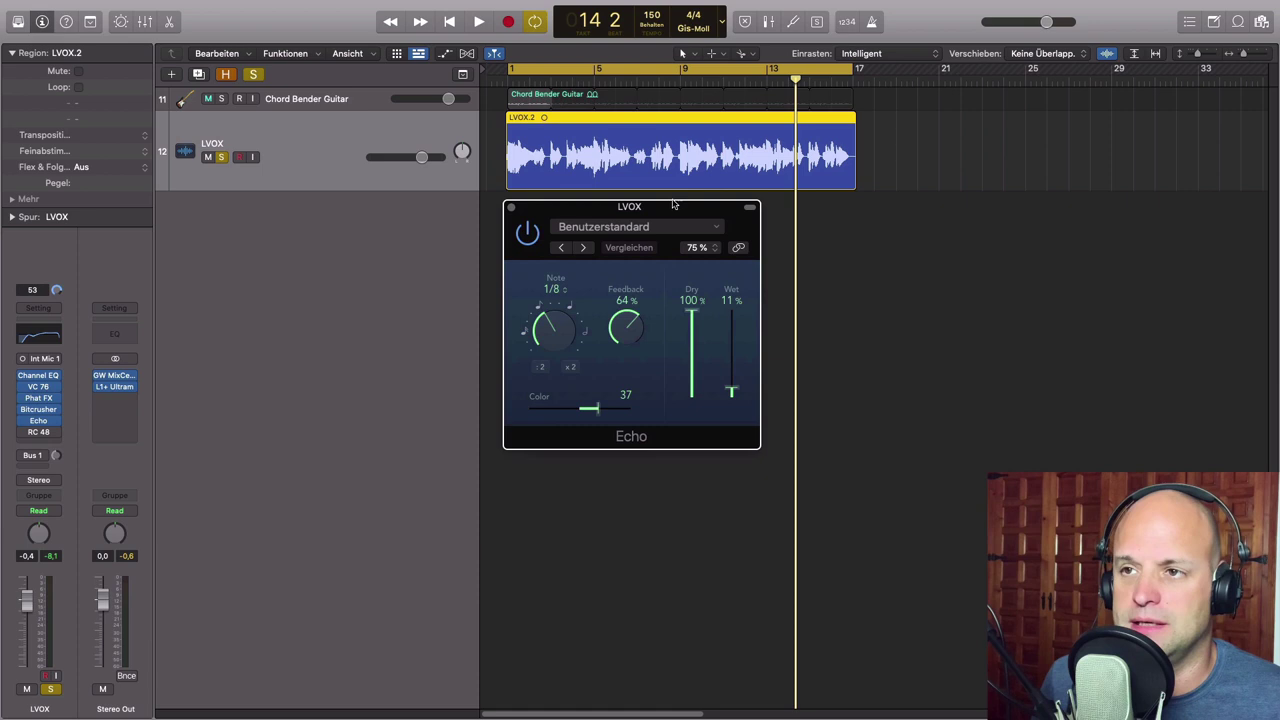
pyautogui.doubleClick(600, 84)
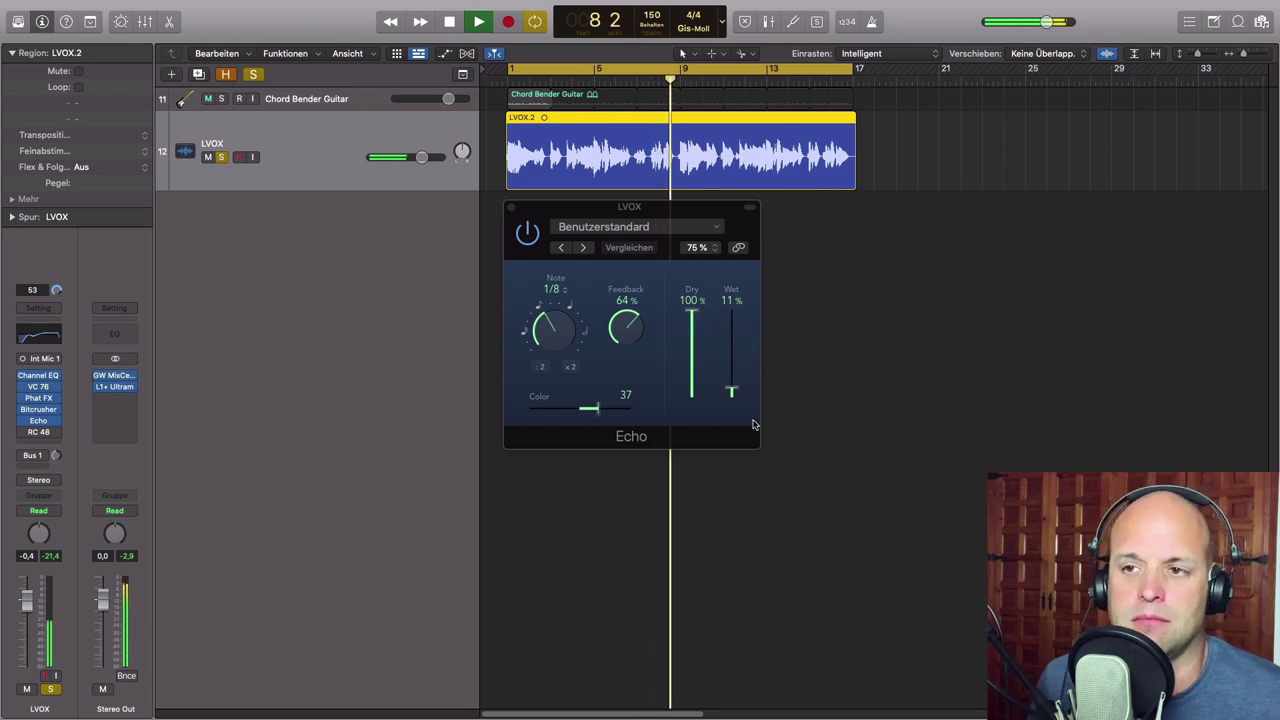
pyautogui.press('space')
pyautogui.click(511, 209)
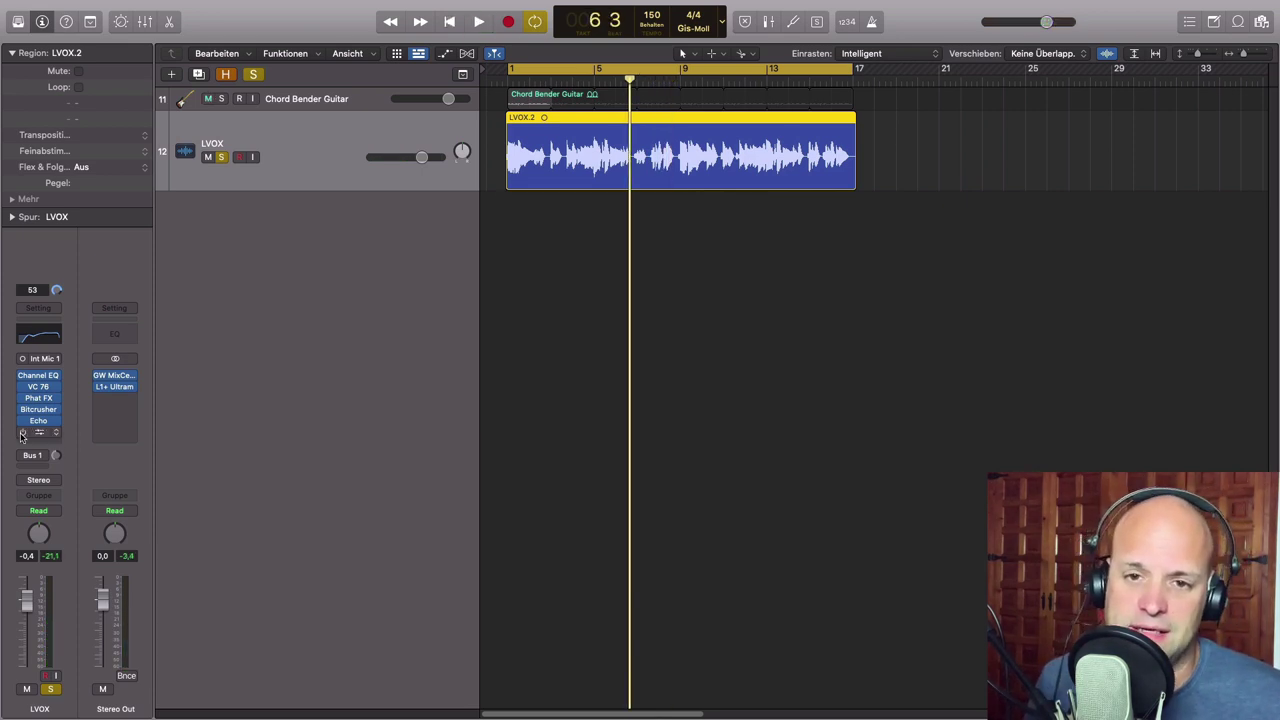
# Step: Open the RC 48 reverb on LVOX and set its Mix to 28.0 % while auditioning the vocal
pyautogui.click(40, 432)
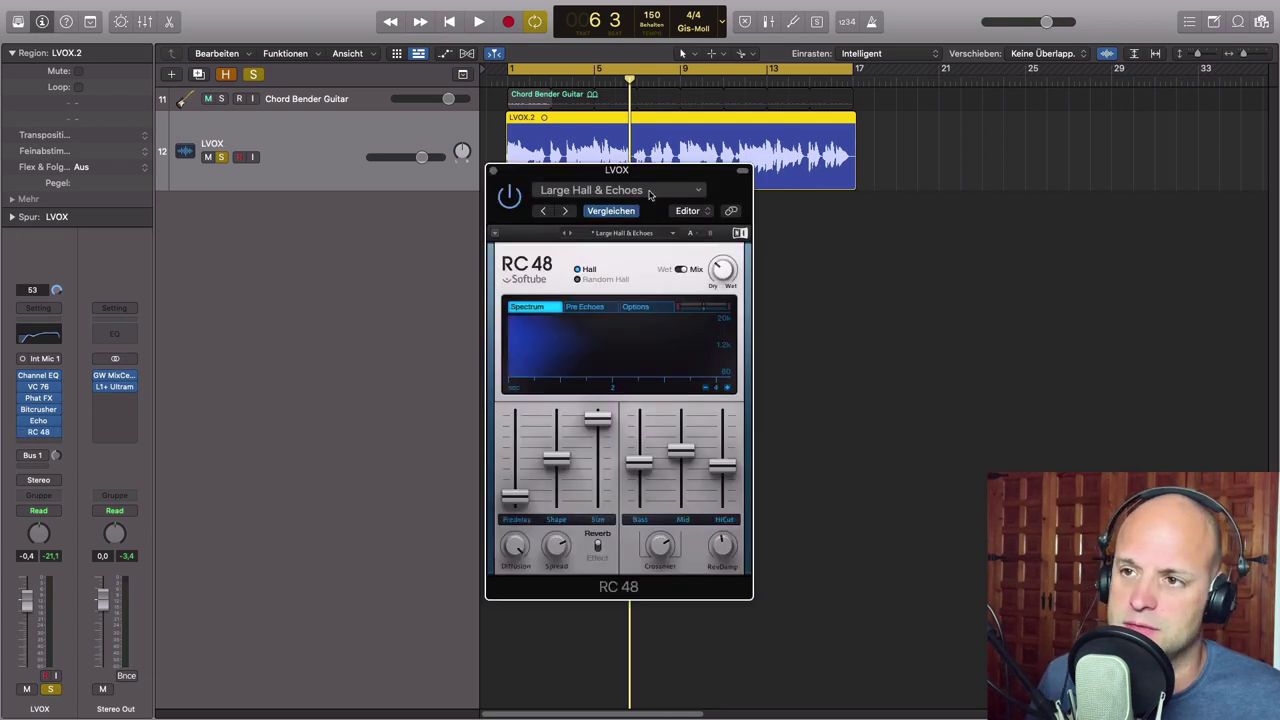
pyautogui.press('space')
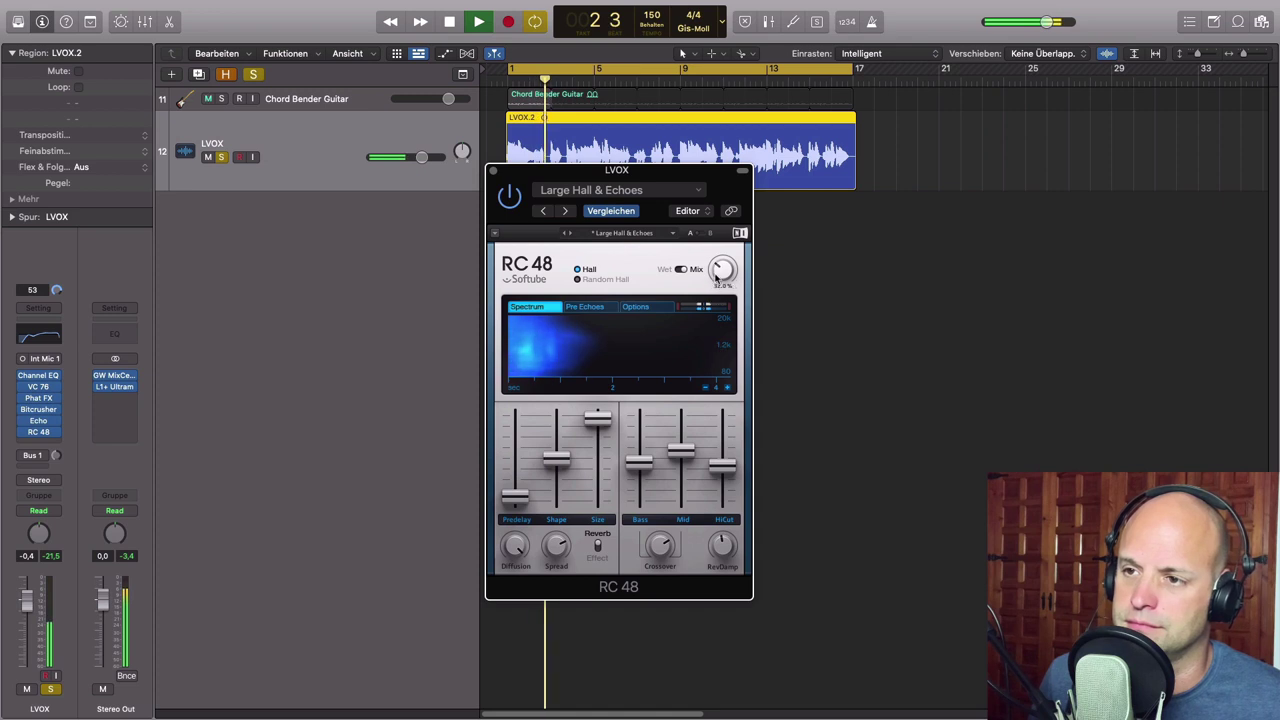
pyautogui.moveTo(721, 279); pyautogui.dragTo(722, 284)
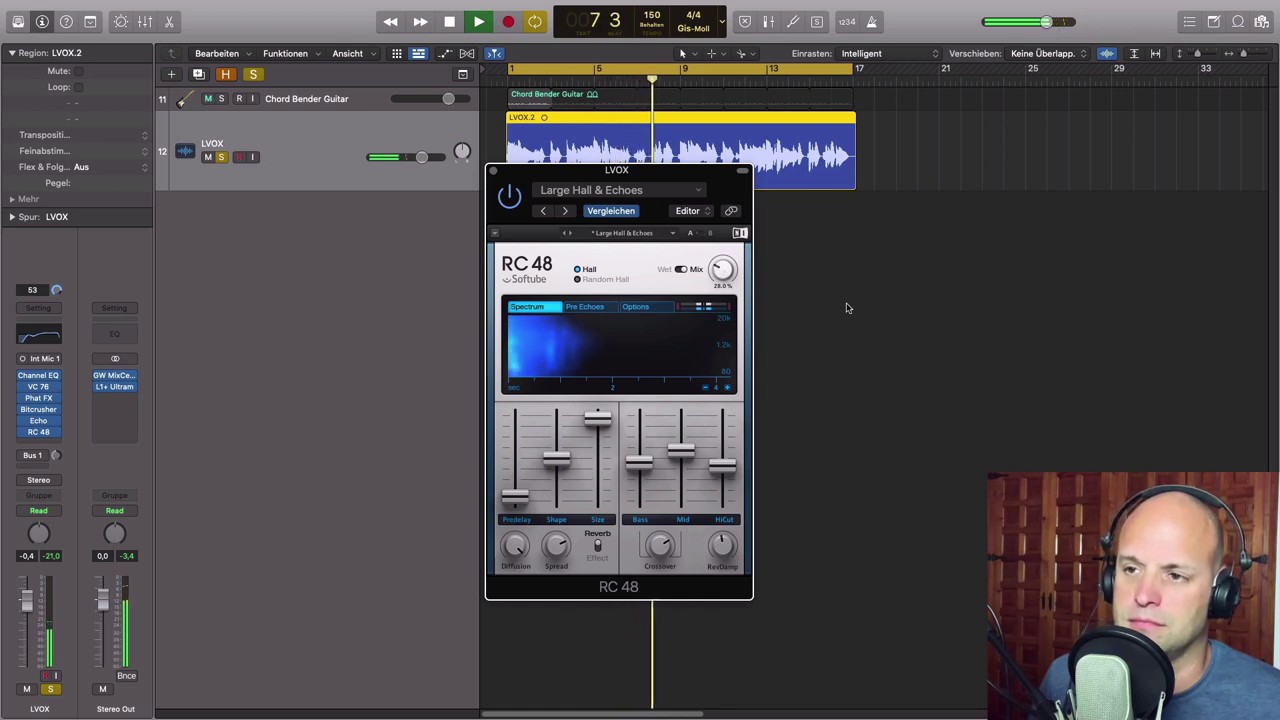
pyautogui.press('space')
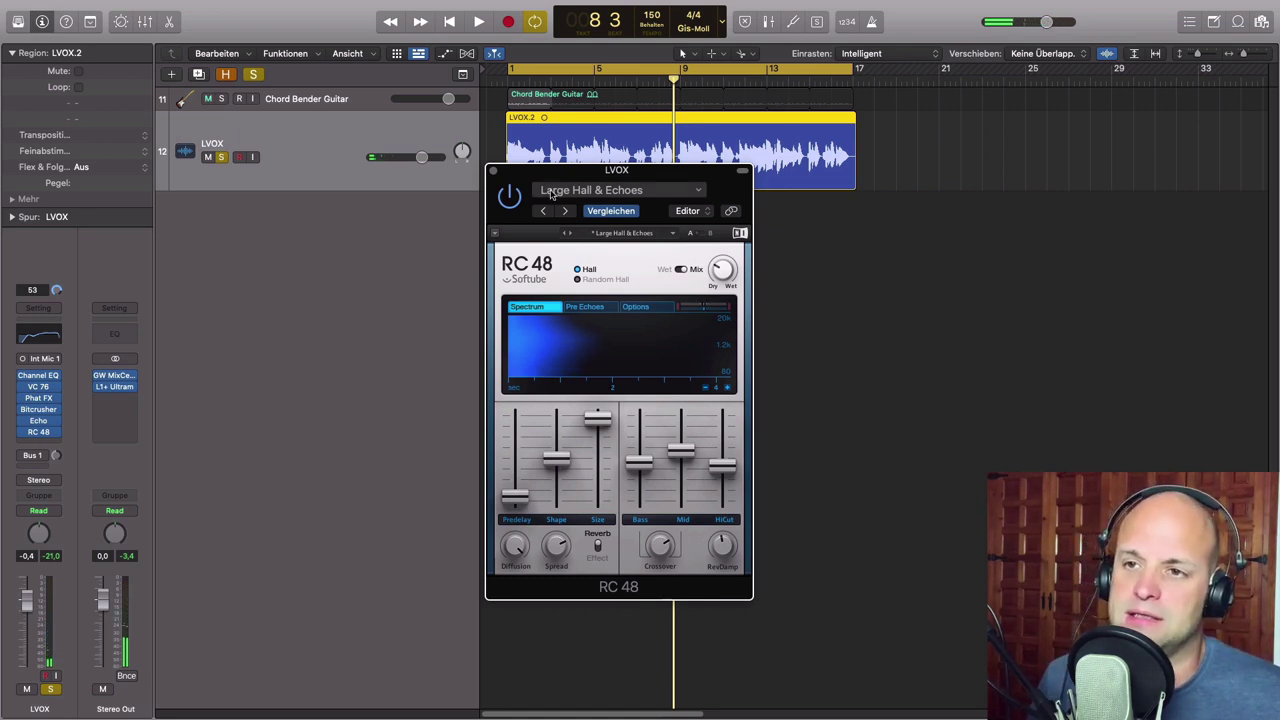
pyautogui.click(492, 171)
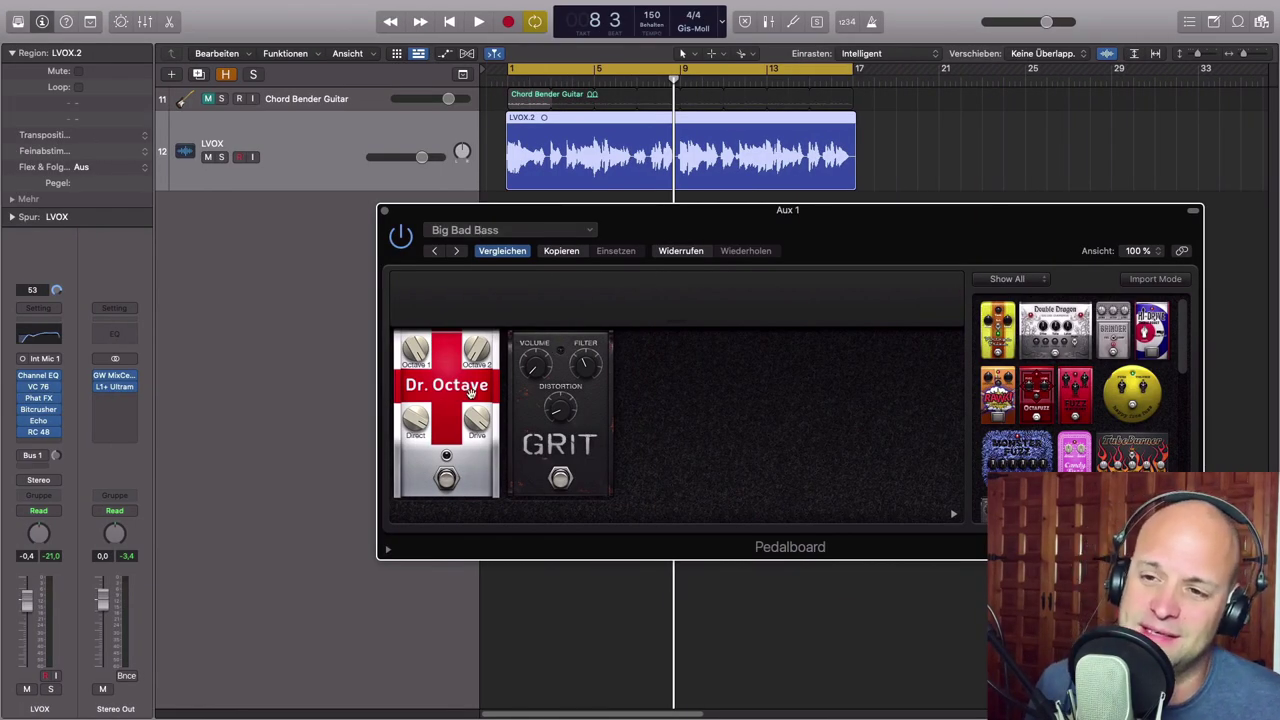
# Step: Activate the Bus 1 send on LVOX and solo the track during playback
pyautogui.click(21, 455)
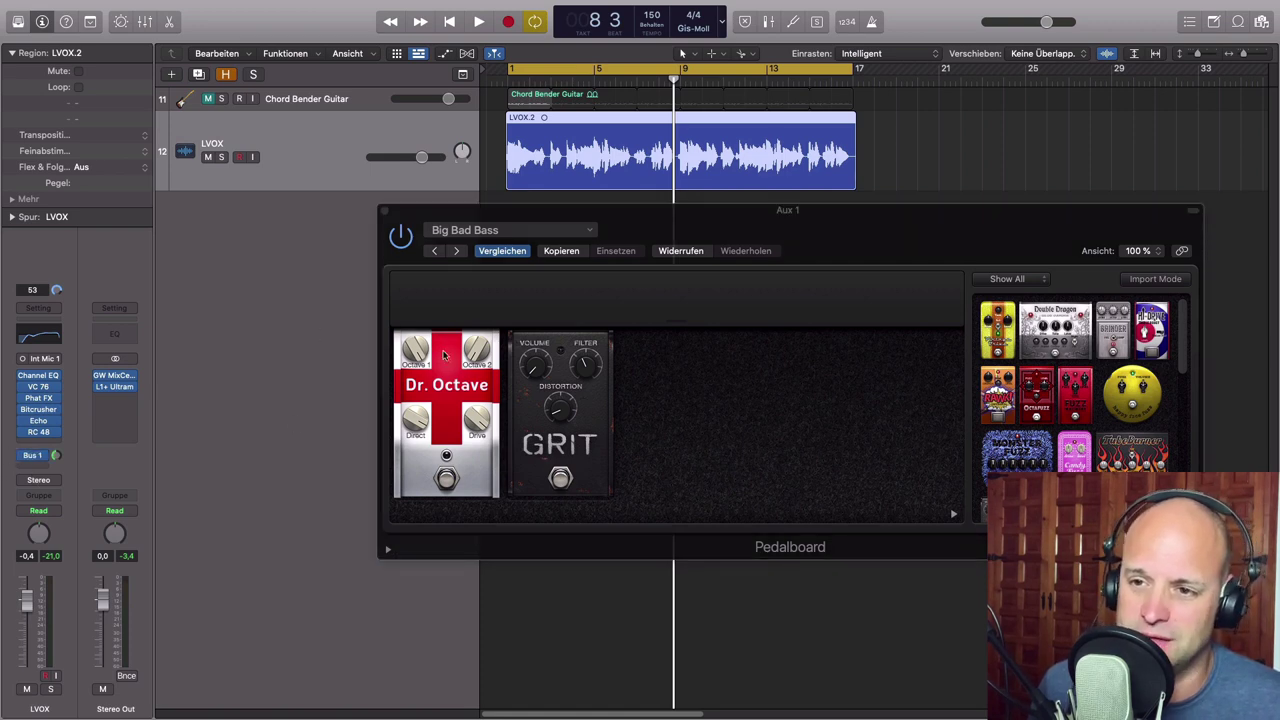
pyautogui.press('space')
pyautogui.click(50, 689)
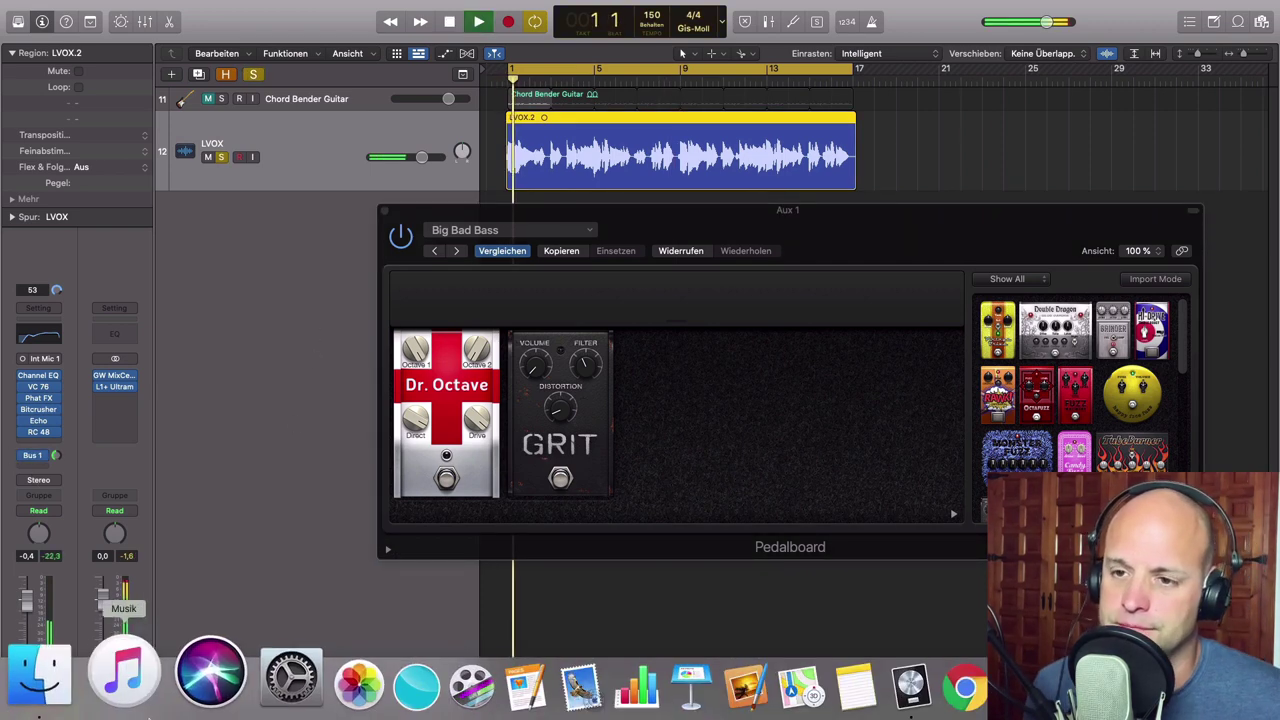
# Step: Switch on Dr. Octave in the Aux 1 Pedalboard with Octave 2 at 0.000 and set LVOX's Bus 1 send to -6.6 during playback
pyautogui.click(446, 478)
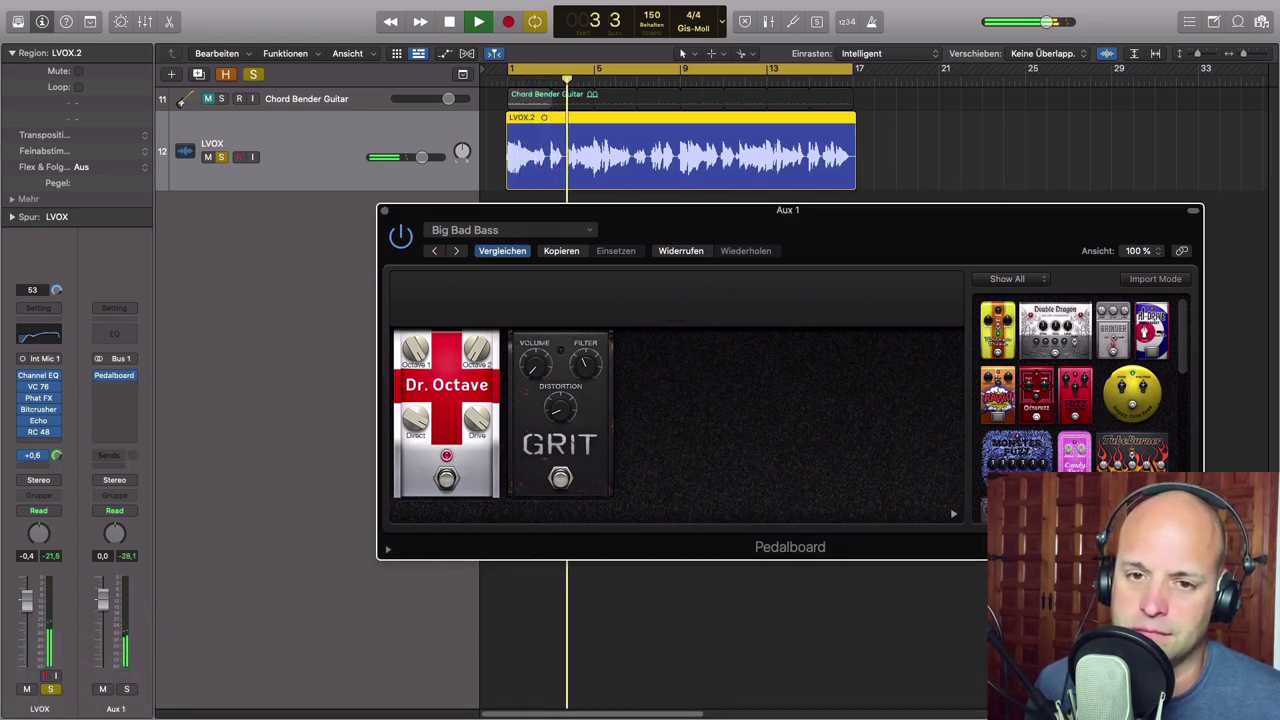
pyautogui.click(261, 473)
pyautogui.moveTo(479, 350); pyautogui.dragTo(376, 166)
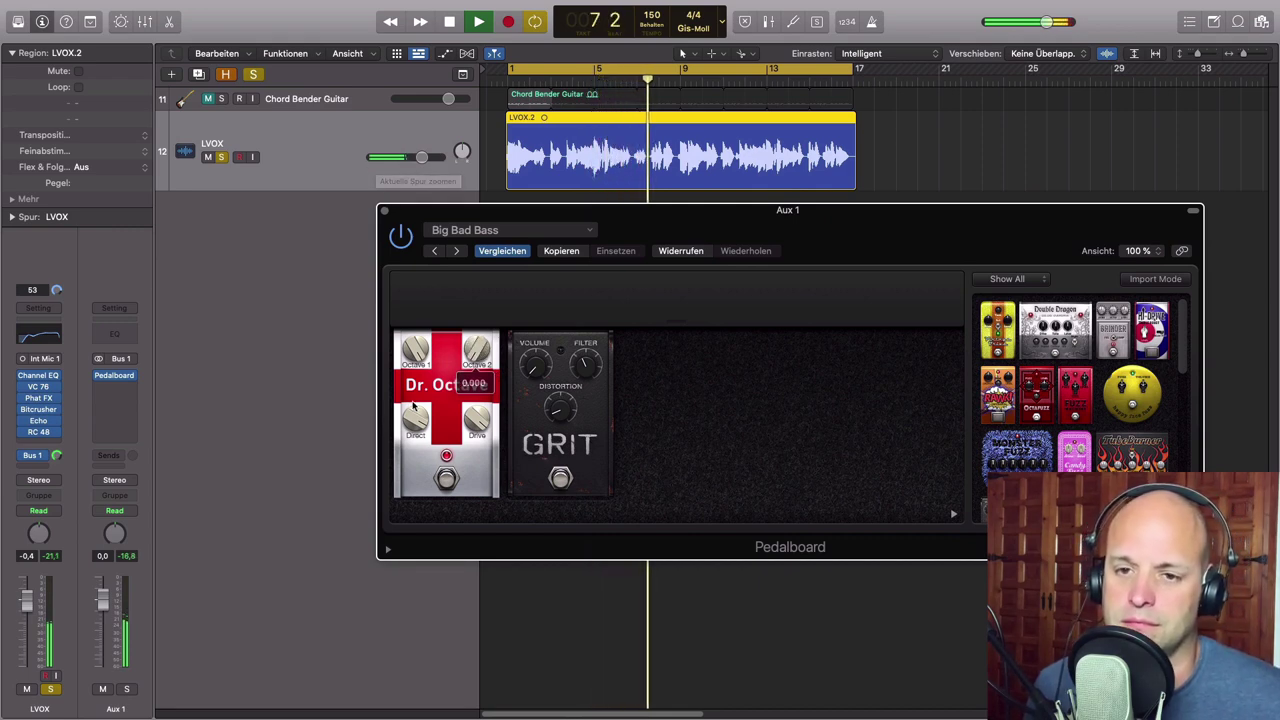
pyautogui.click(56, 457)
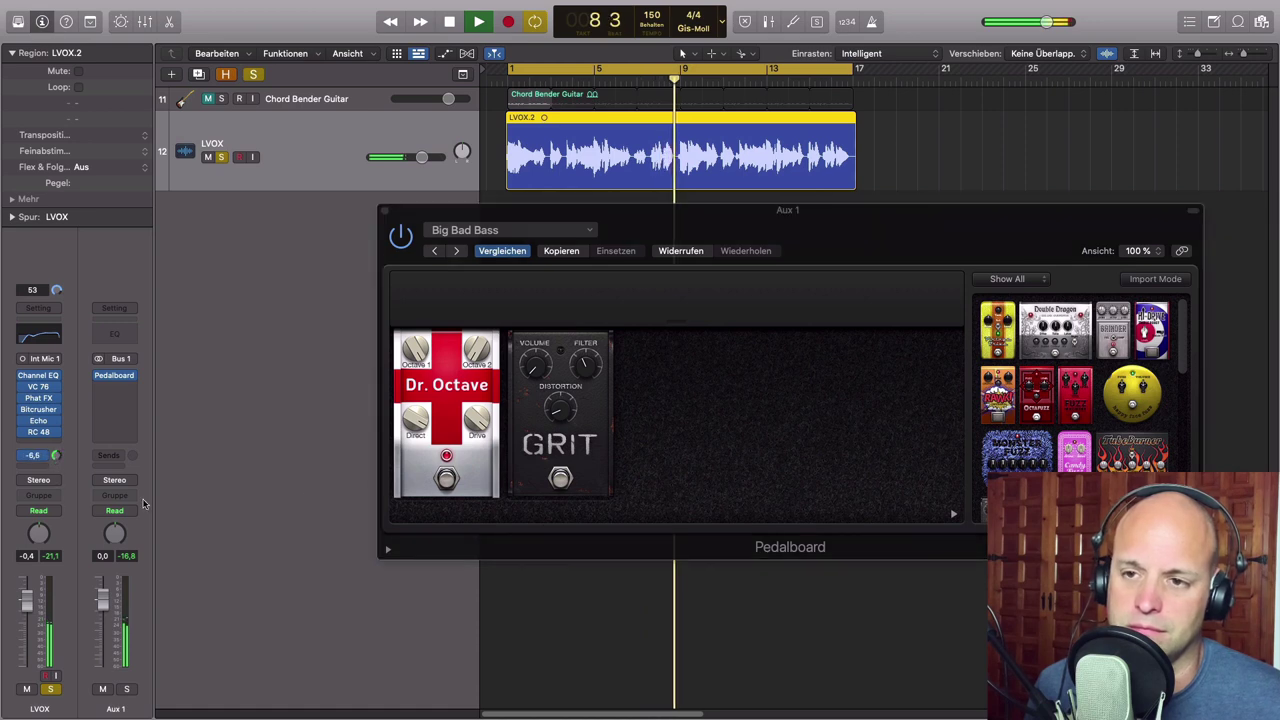
pyautogui.press('space')
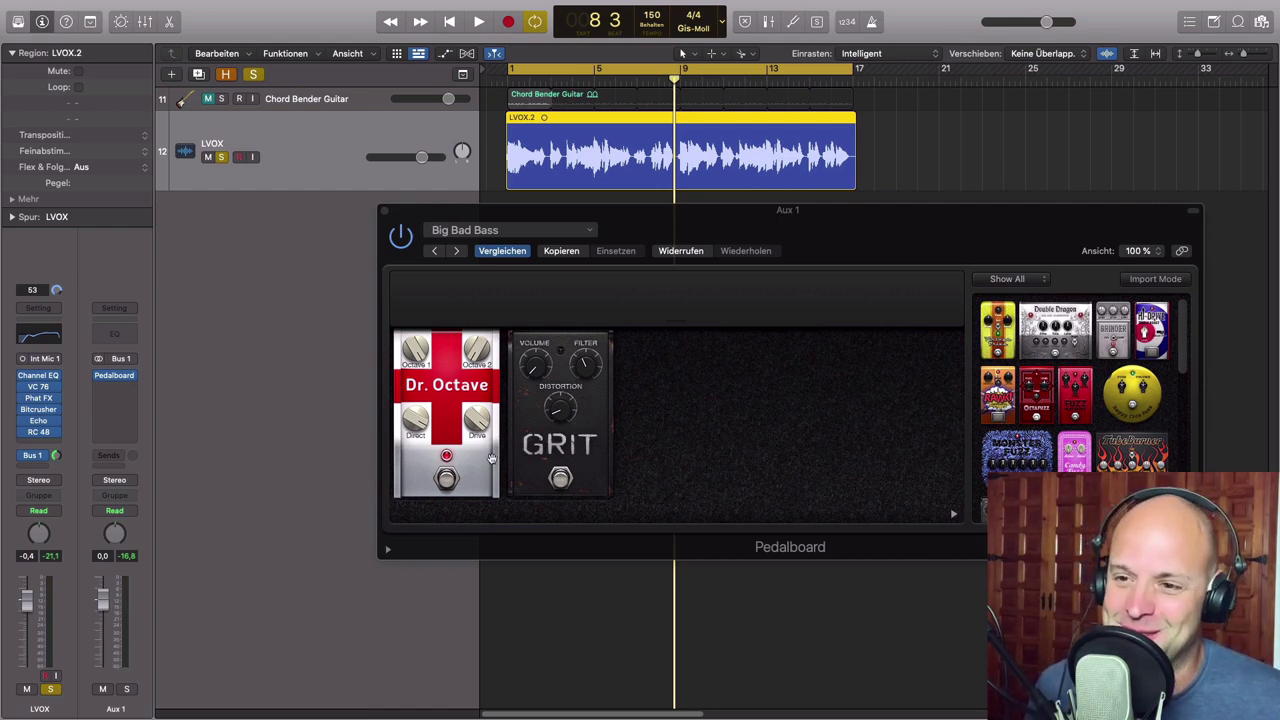
# Step: Switch on the Grit pedal during playback from the start, adjusting its Distortion and LVOX's Bus 1 send level by ear
pyautogui.press('Return')
pyautogui.press('space')
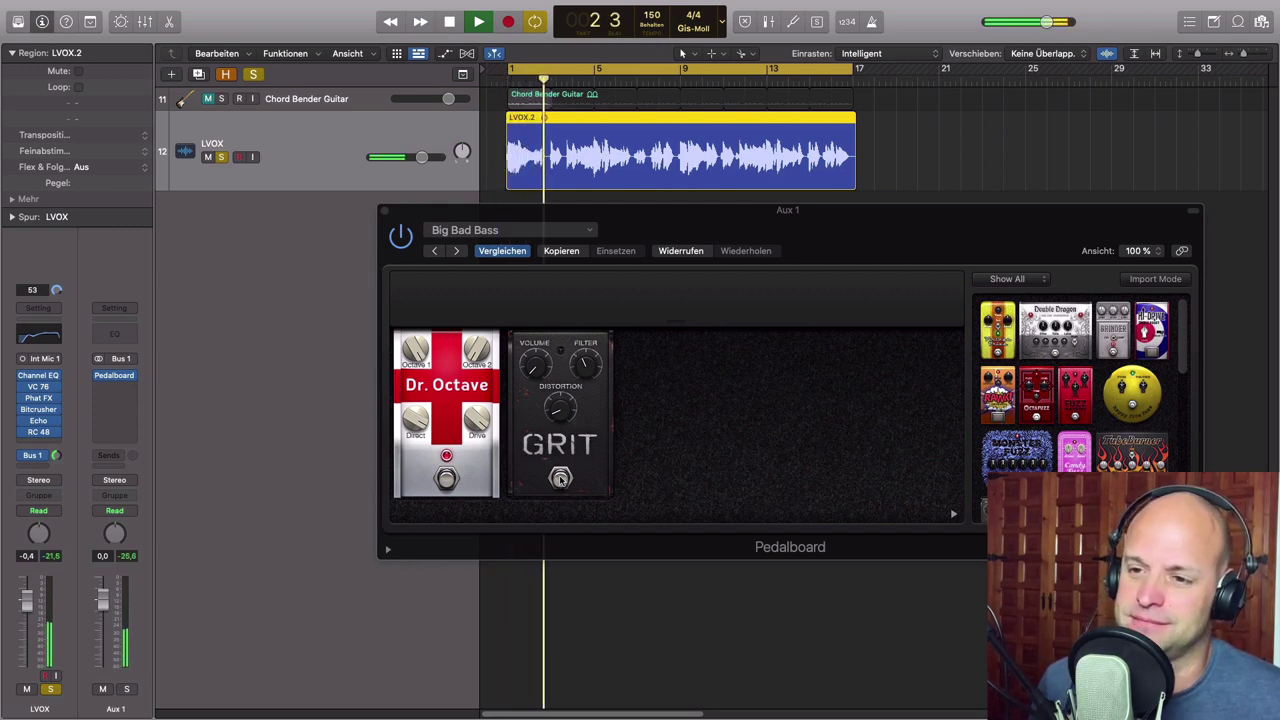
pyautogui.click(561, 479)
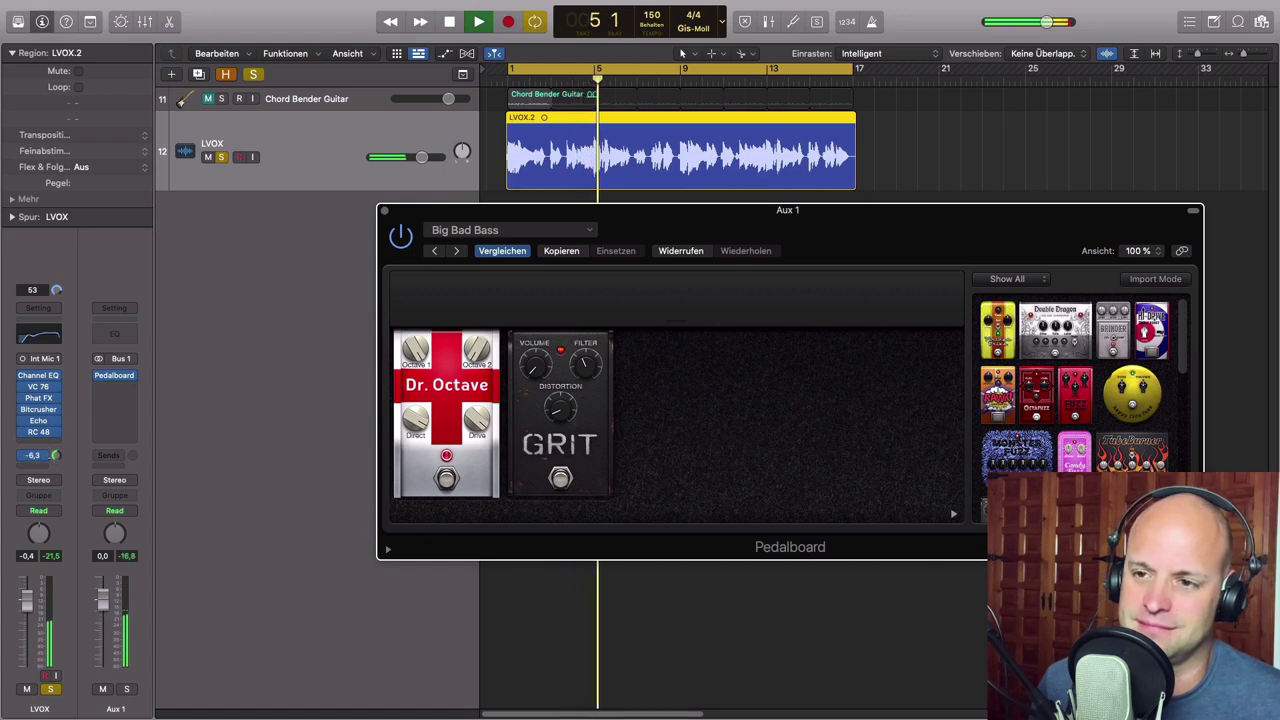
pyautogui.moveTo(56, 455); pyautogui.dragTo(56, 461)
pyautogui.moveTo(557, 419); pyautogui.dragTo(549, 403)
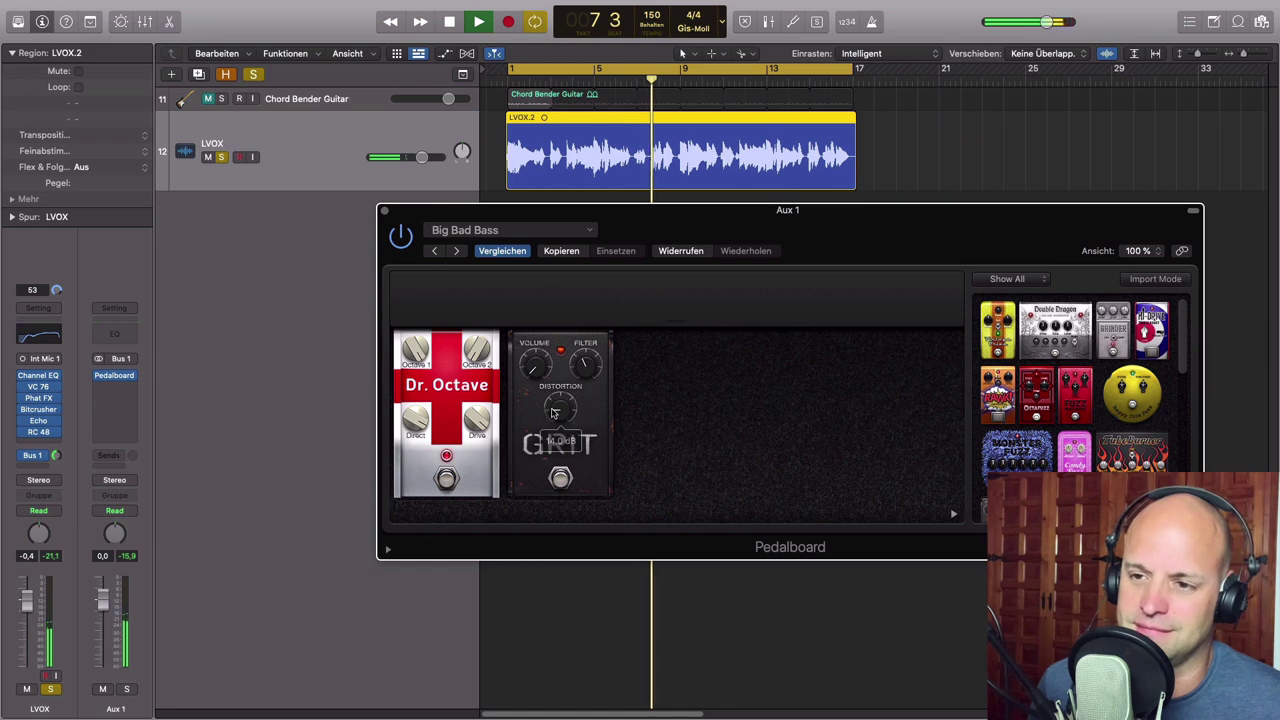
pyautogui.moveTo(56, 456); pyautogui.dragTo(56, 460)
pyautogui.press('space')
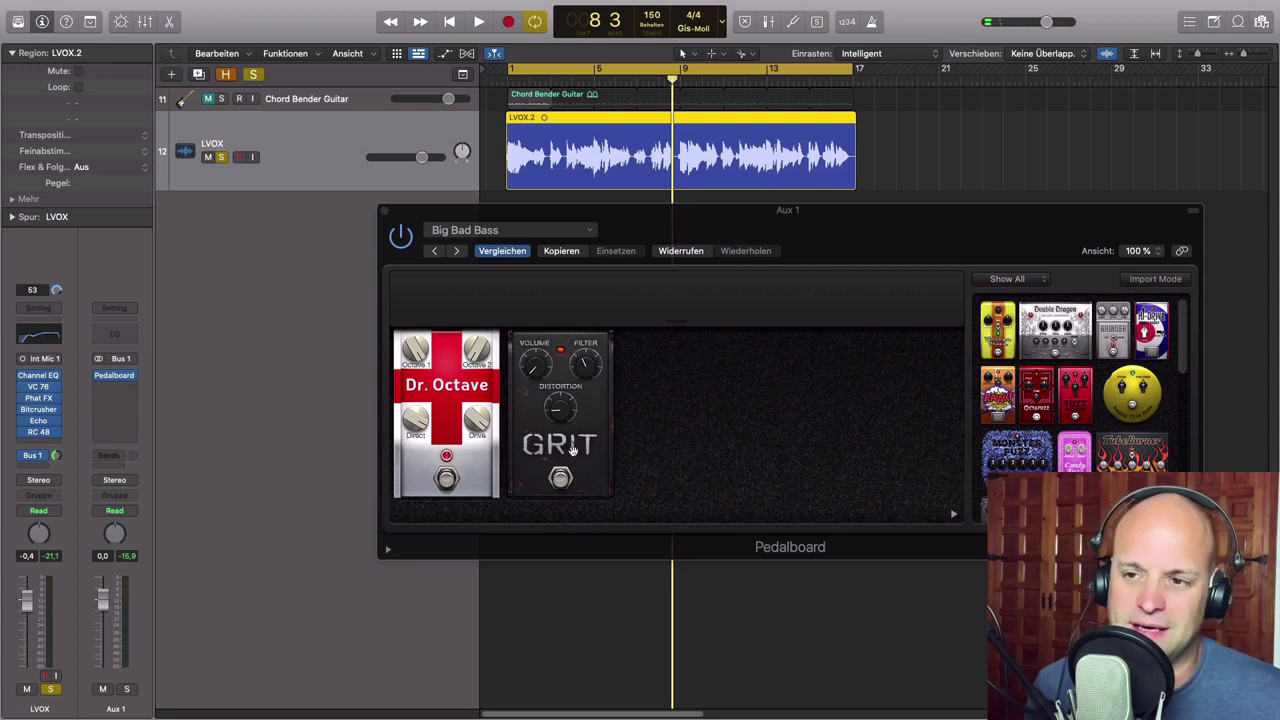
pyautogui.click(557, 411)
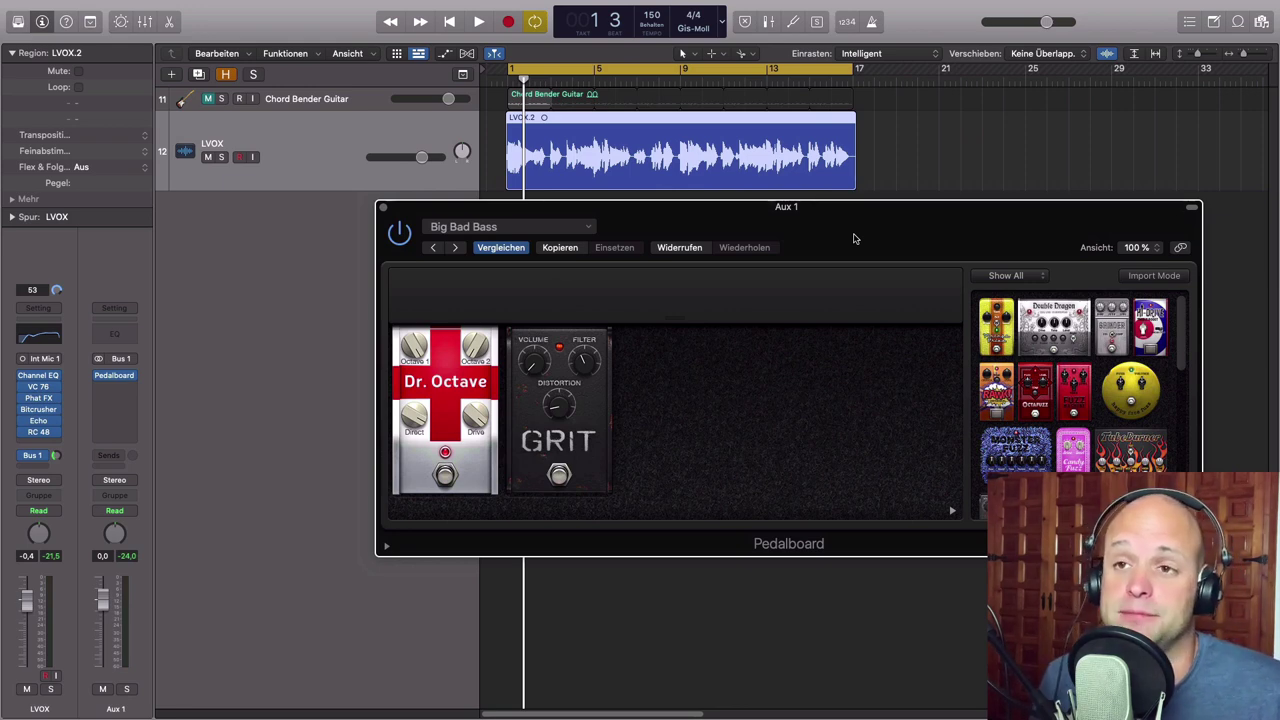
# Step: Close the Pedalboard and raise LVOX's Bus 1 send slightly while playing the full mix
pyautogui.press('space')
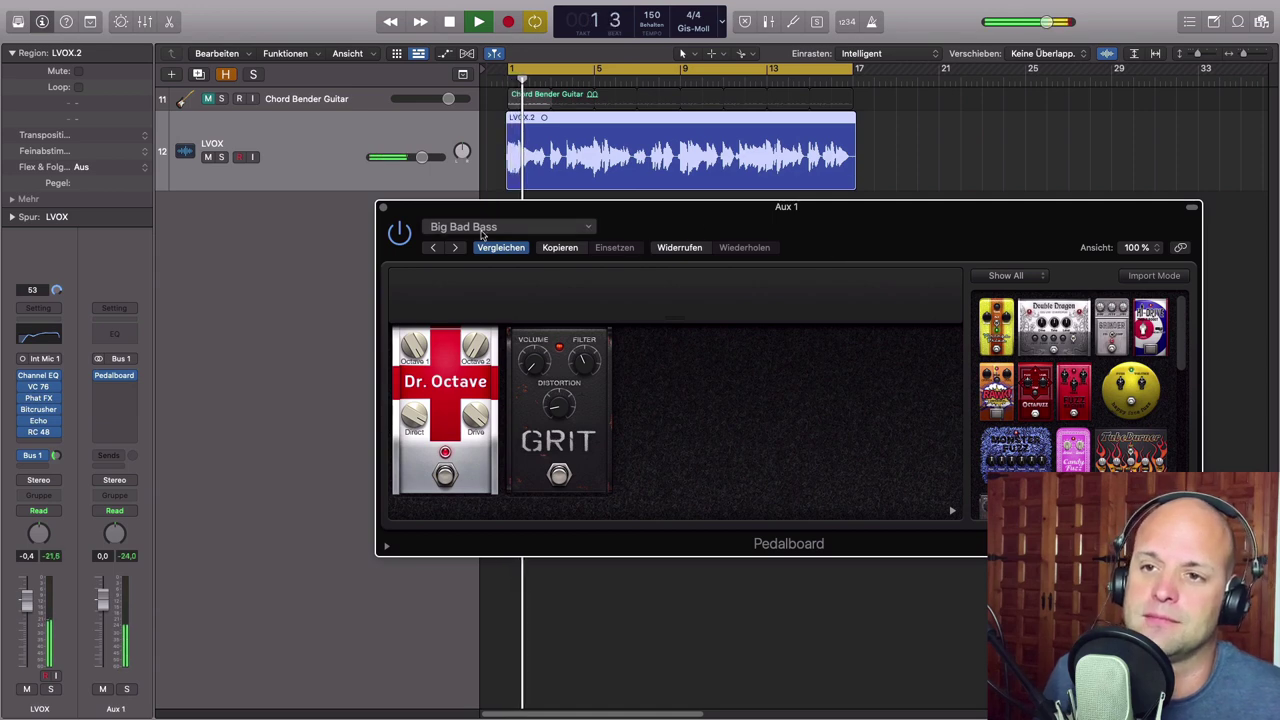
pyautogui.click(381, 209)
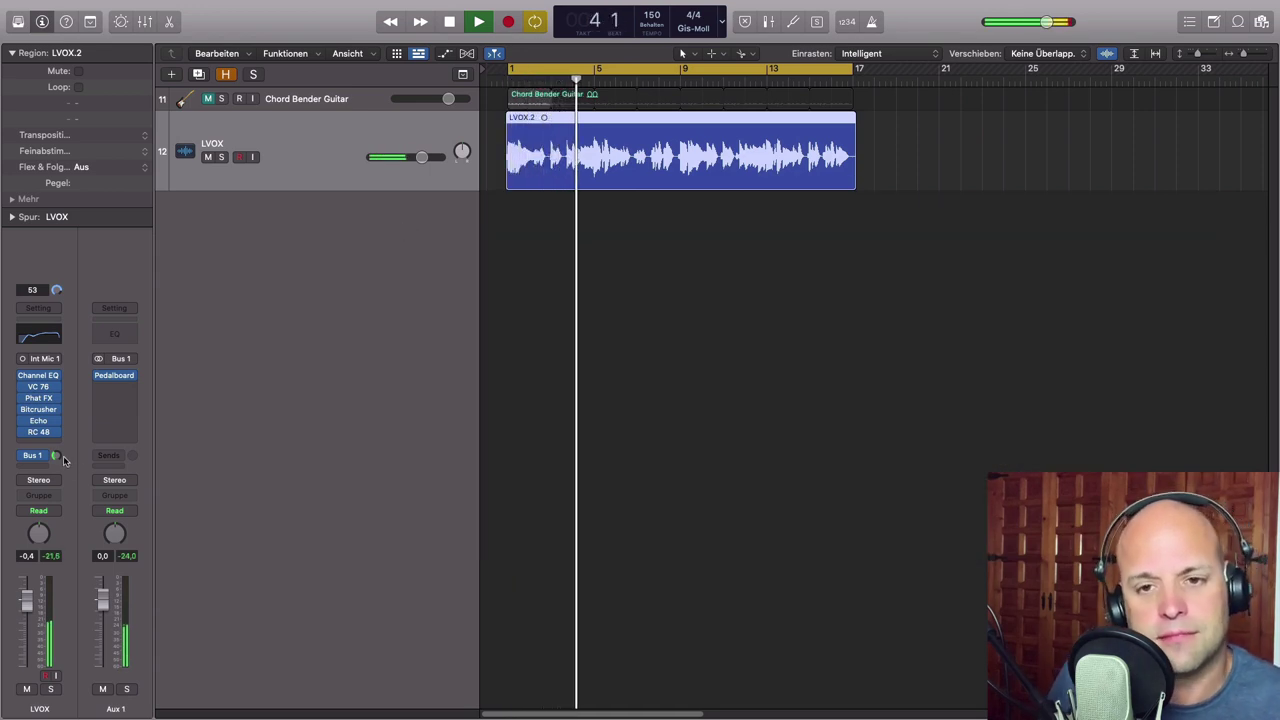
pyautogui.moveTo(57, 456); pyautogui.dragTo(56, 447)
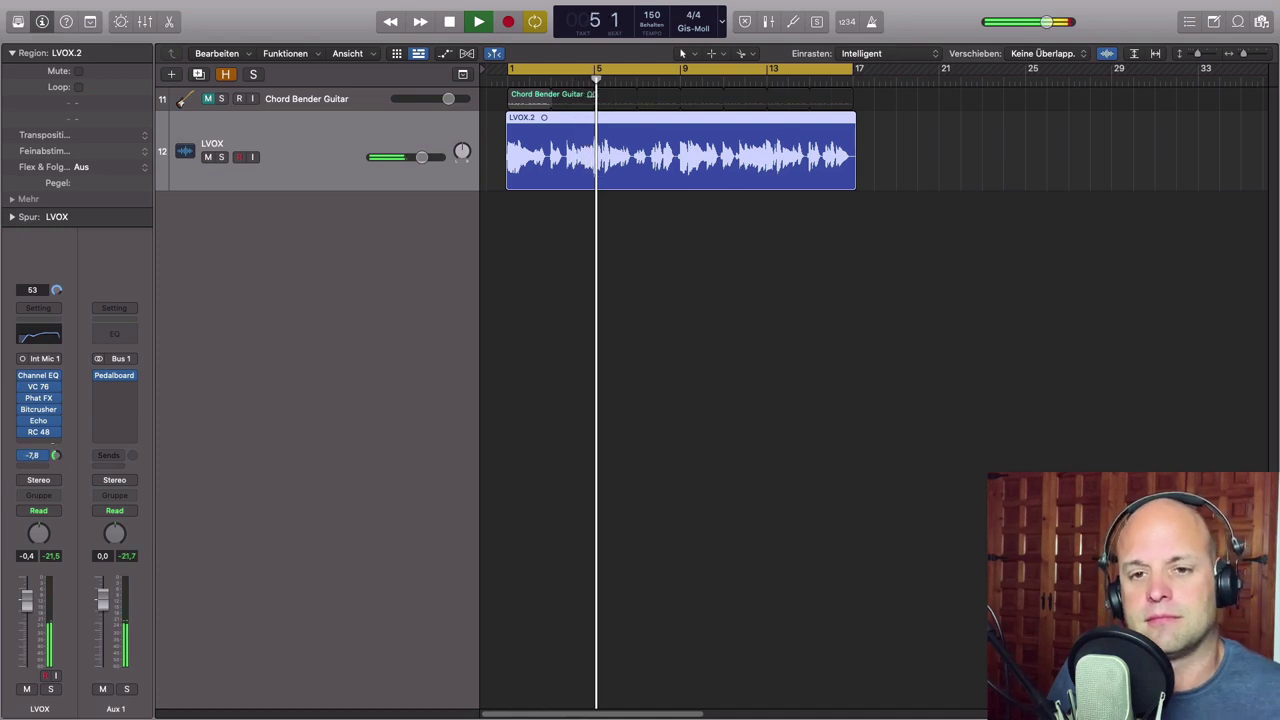
# Step: Check the LVOX Echo at 11 % Wet in the full mix and raise the Bus 1 send further during playback
pyautogui.click(38, 421)
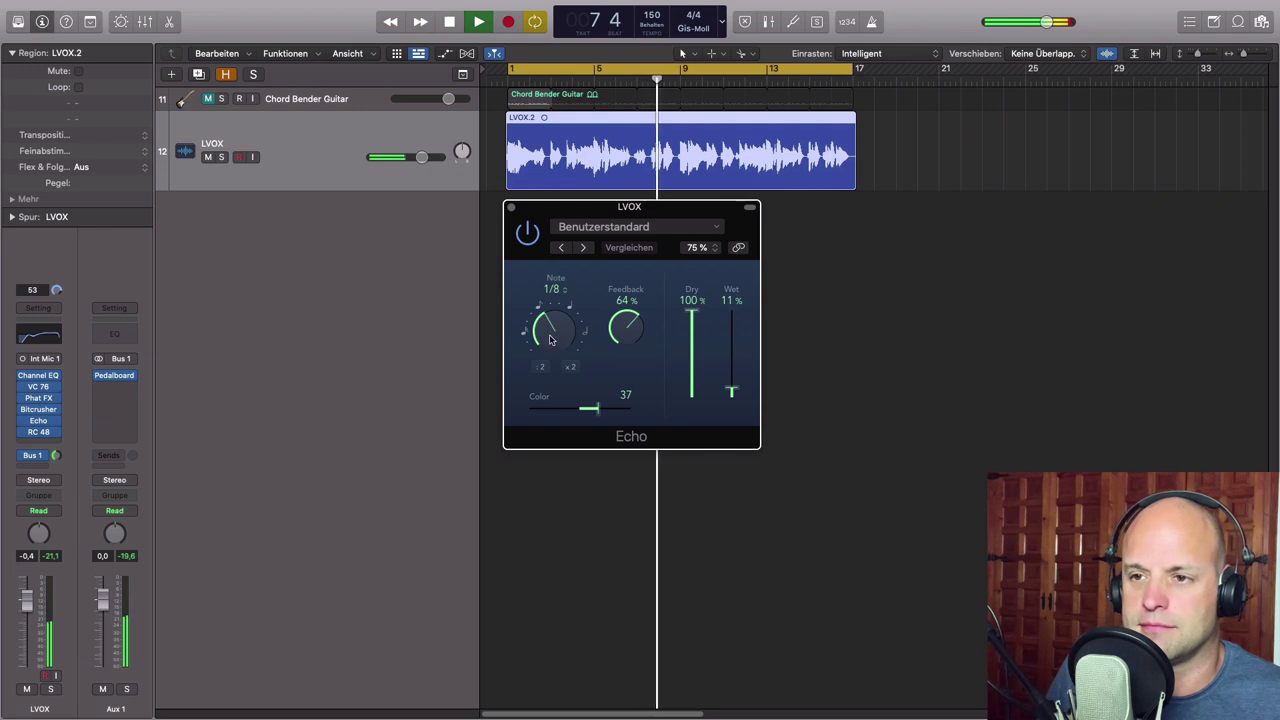
pyautogui.moveTo(730, 388); pyautogui.dragTo(731, 388)
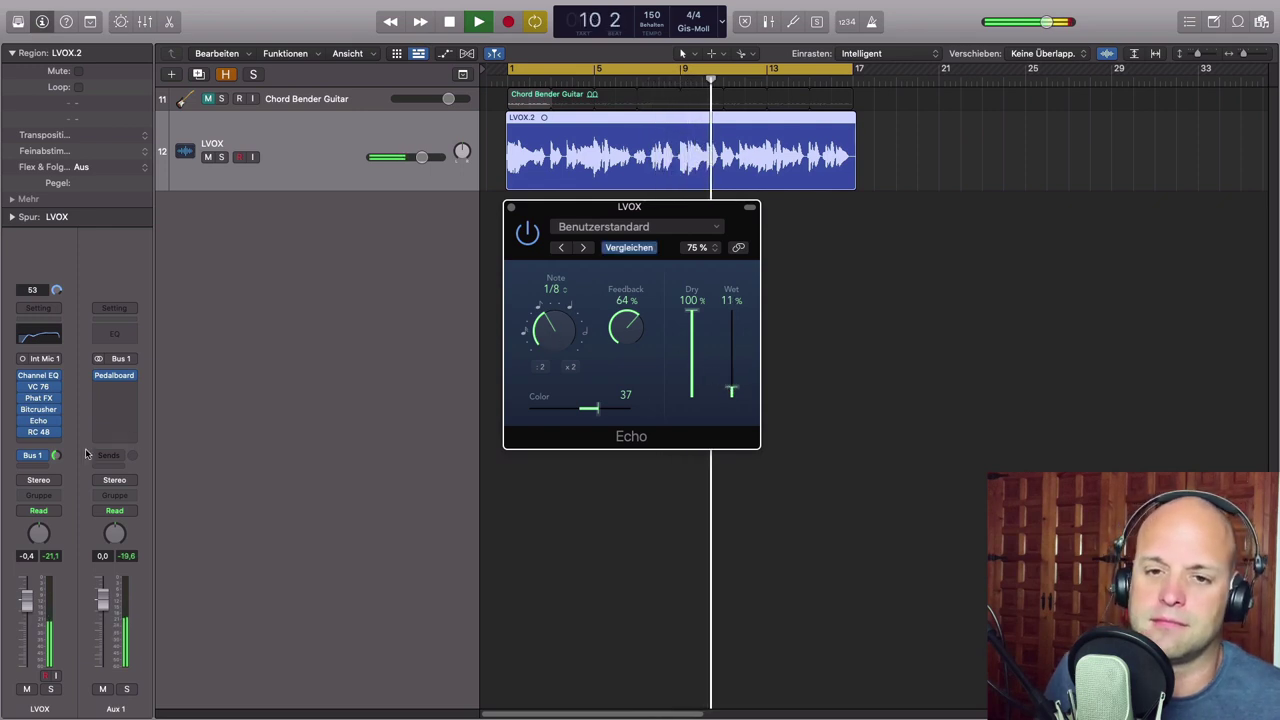
pyautogui.moveTo(56, 456); pyautogui.dragTo(56, 450)
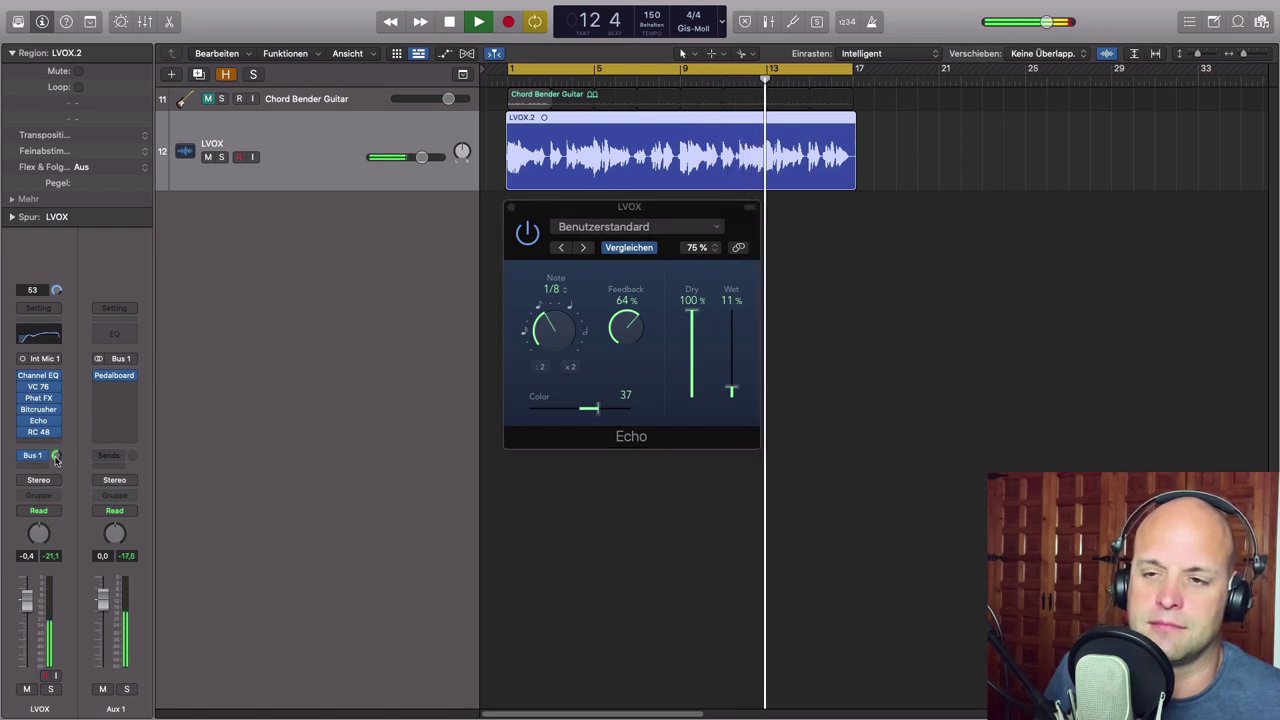
pyautogui.click(510, 207)
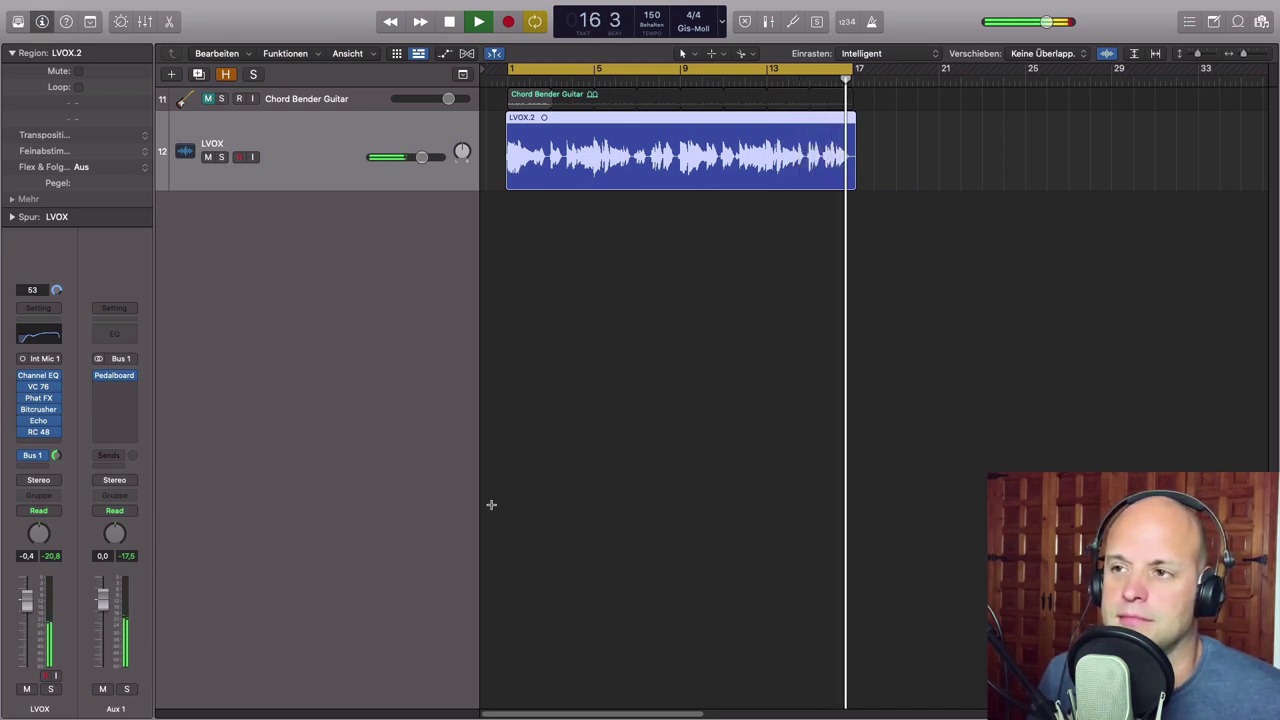
pyautogui.press('space')
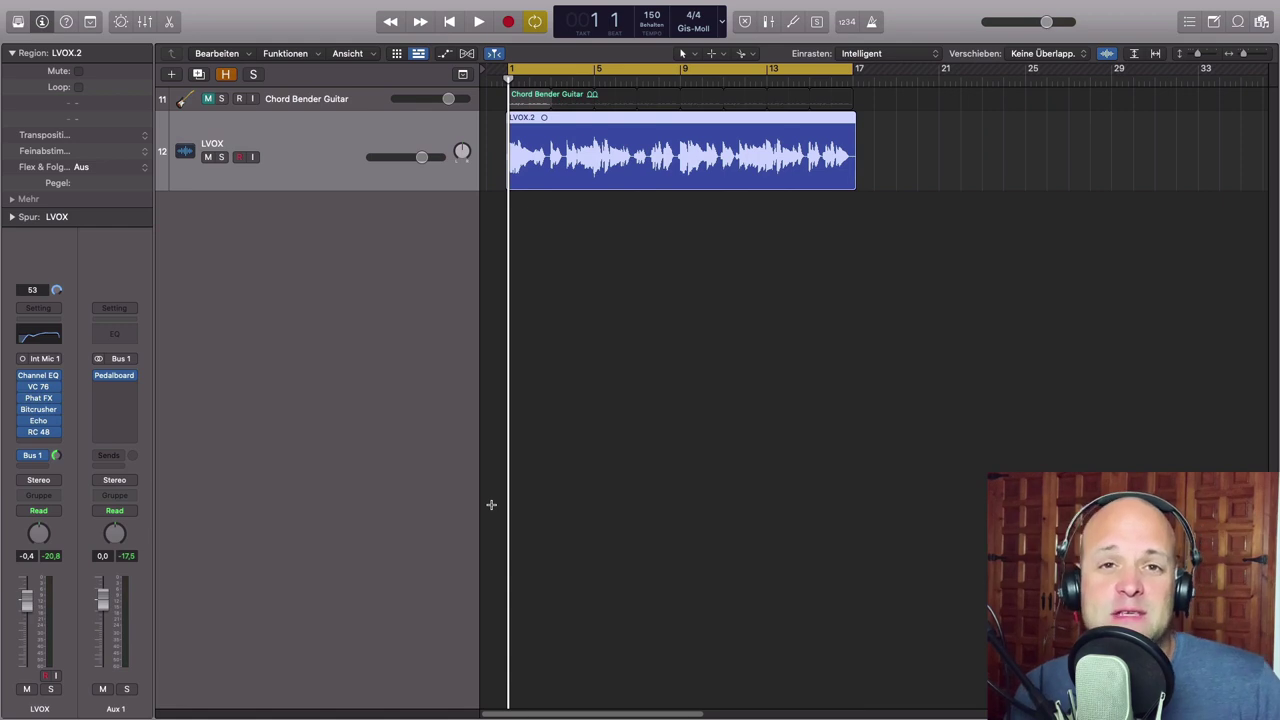